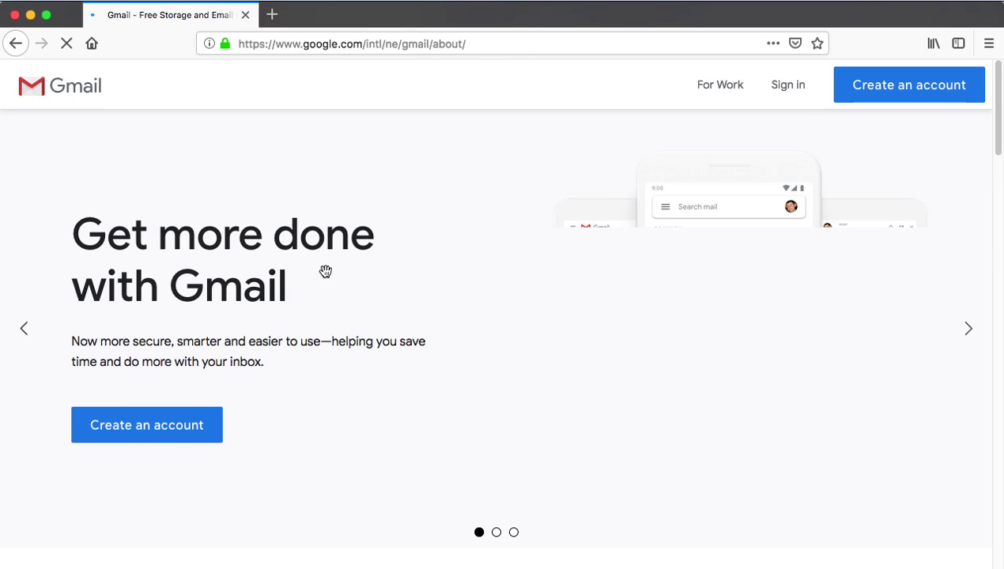
# - Open the Google account signup form from the Gmail 'Create an account' button
pyautogui.click(914, 90)
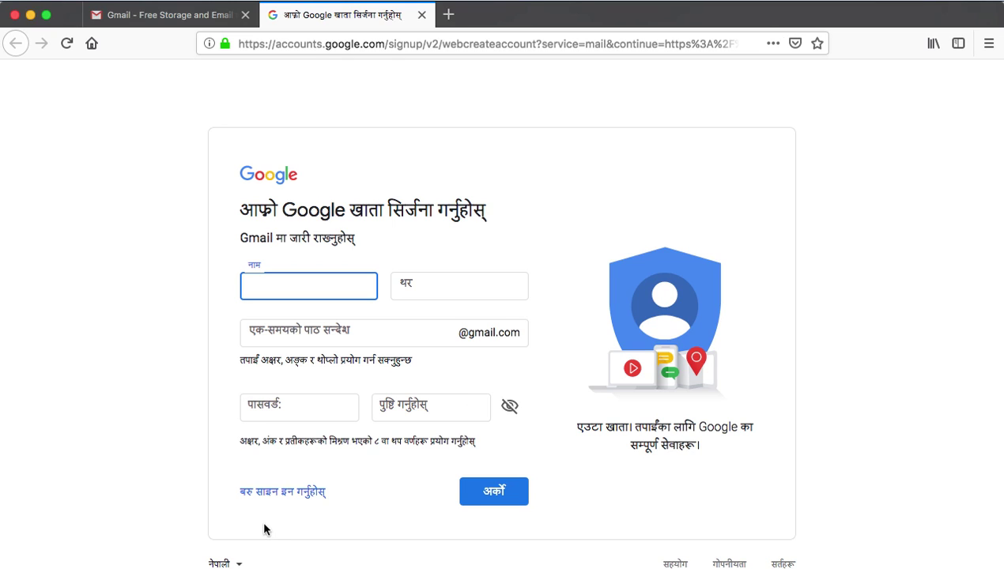
# - Pick English (United States) from the form's page-language list, replacing Nepali
pyautogui.click(235, 563)
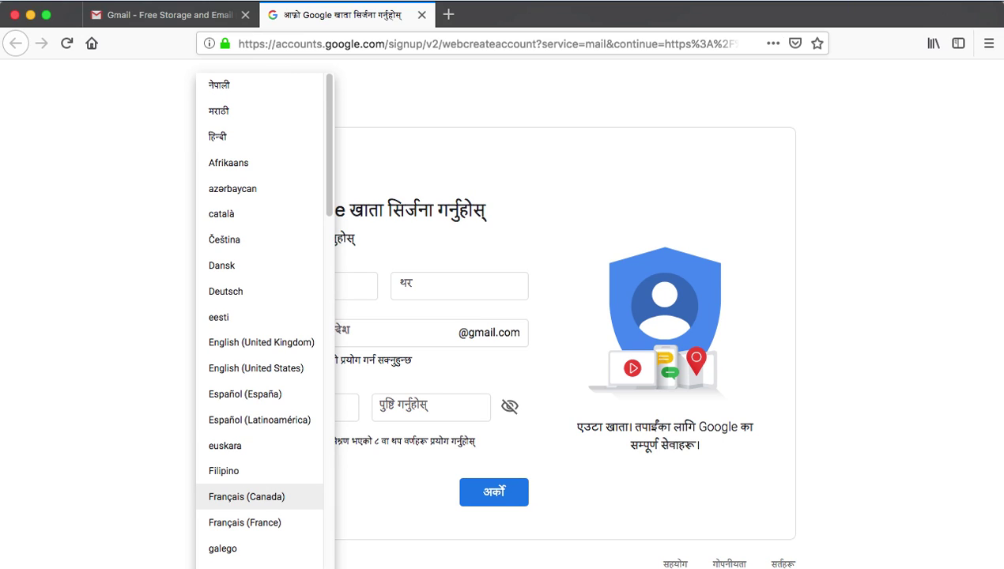
pyautogui.moveTo(324, 176)
pyautogui.mouseDown()
pyautogui.moveTo(330, 430)
pyautogui.moveTo(334, 189)
pyautogui.mouseUp()
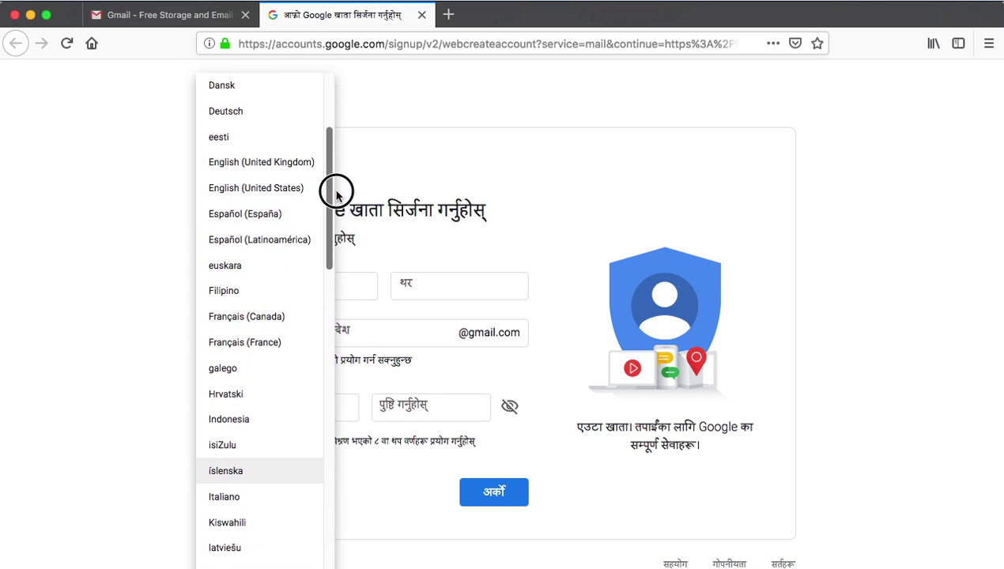
pyautogui.click(274, 193)
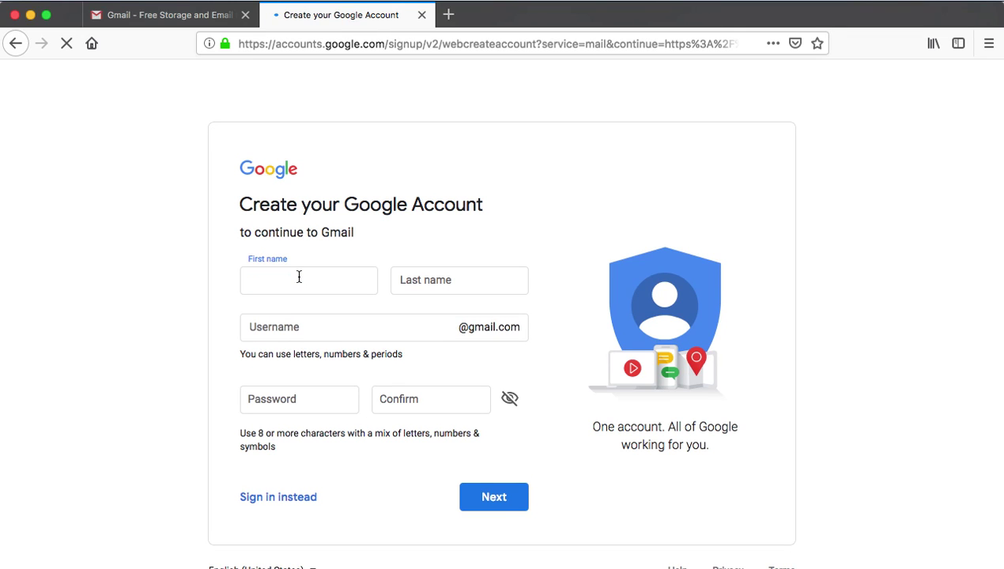
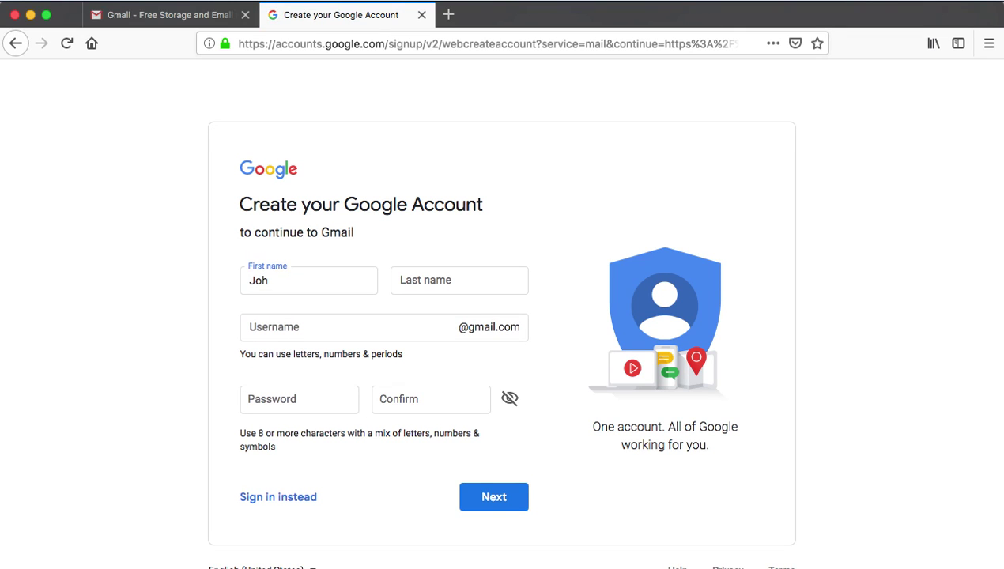
# - Enter the account holder's first and last name
pyautogui.click(458, 281)
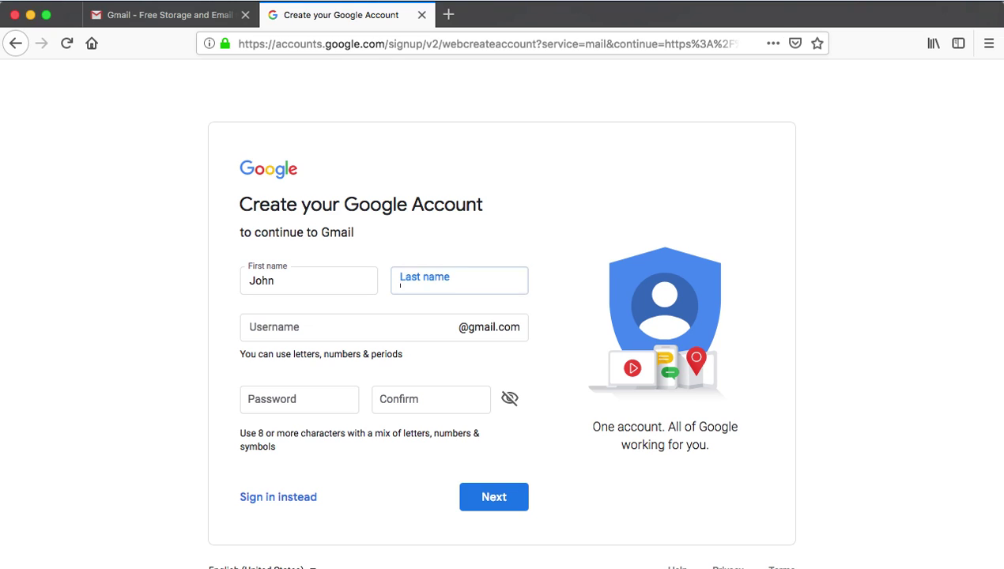
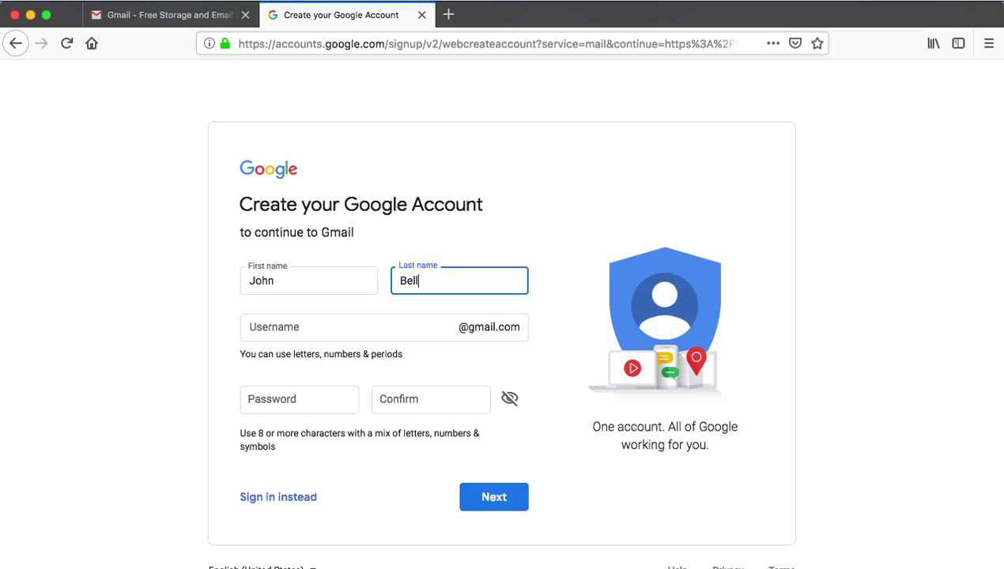
# - Choose a username, enter a five-character password with matching confirmation, and submit
pyautogui.press('Tab')
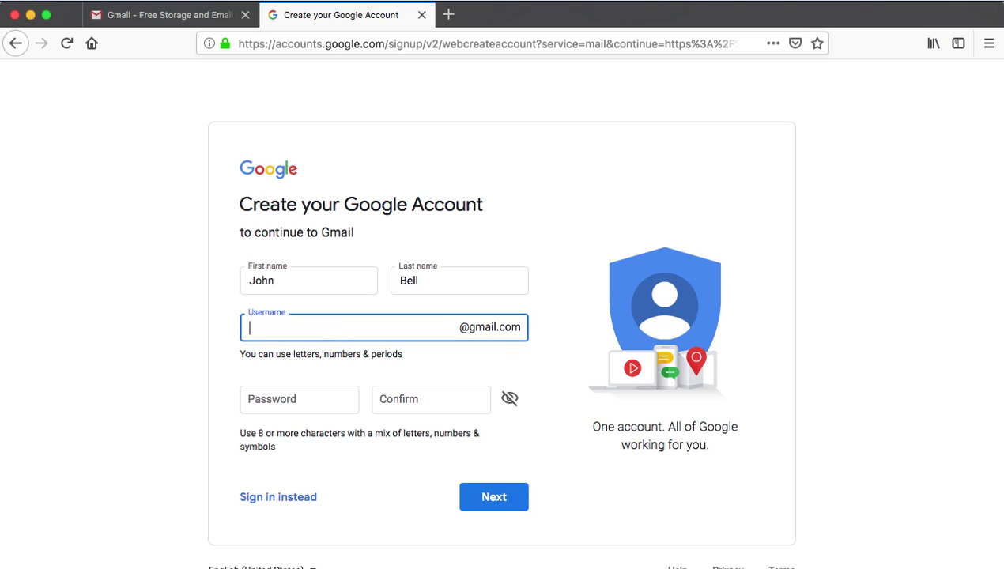
pyautogui.click(298, 399)
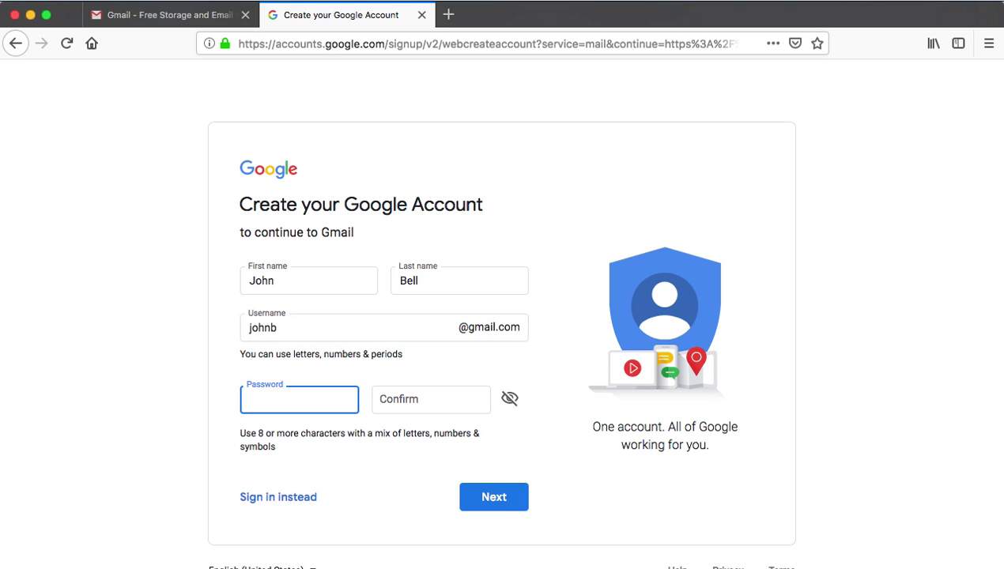
pyautogui.write('*****')
pyautogui.click(431, 399)
pyautogui.write('*****')
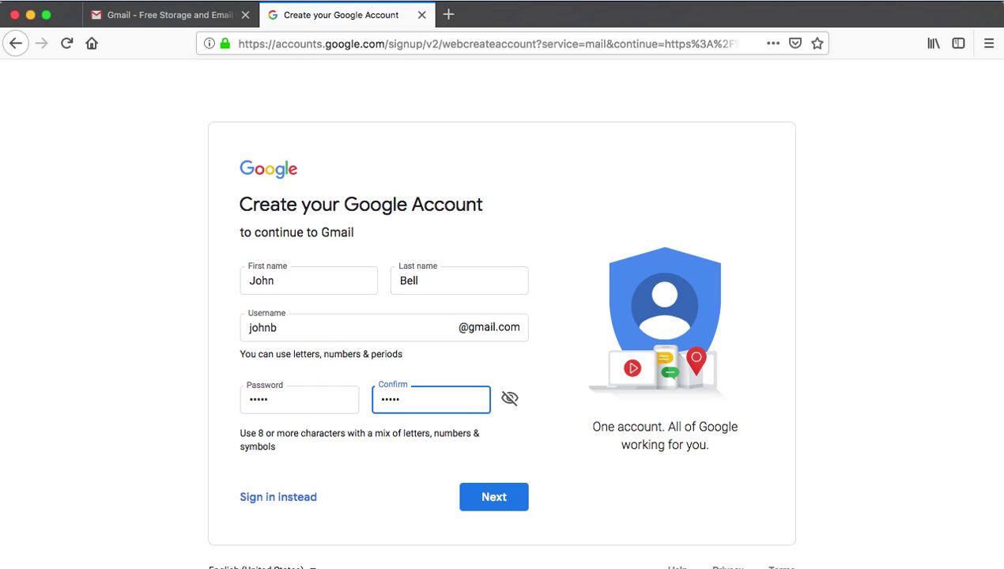
pyautogui.click(494, 496)
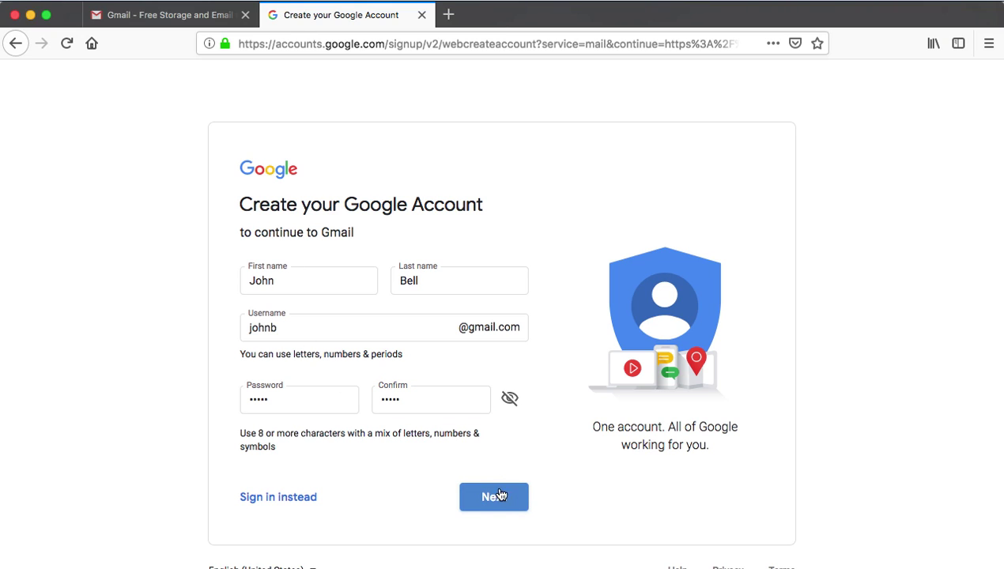
# - Replace the password with an eight-character one, resubmit, and decline Firefox's save-login offer
pyautogui.click(500, 507)
pyautogui.doubleClick(316, 397)
pyautogui.write('••••••')
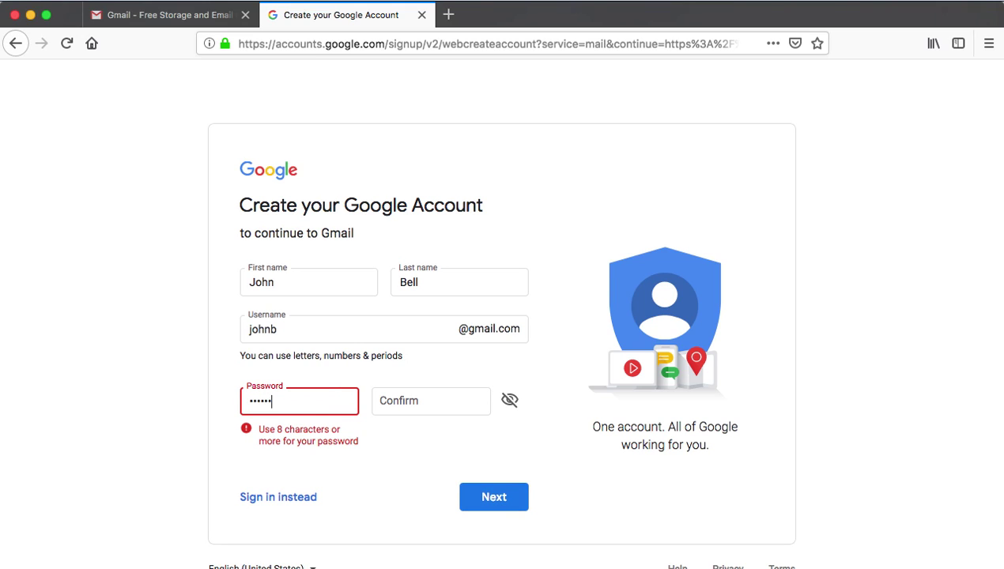
pyautogui.write('••')
pyautogui.press('Tab')
pyautogui.write('••••••••')
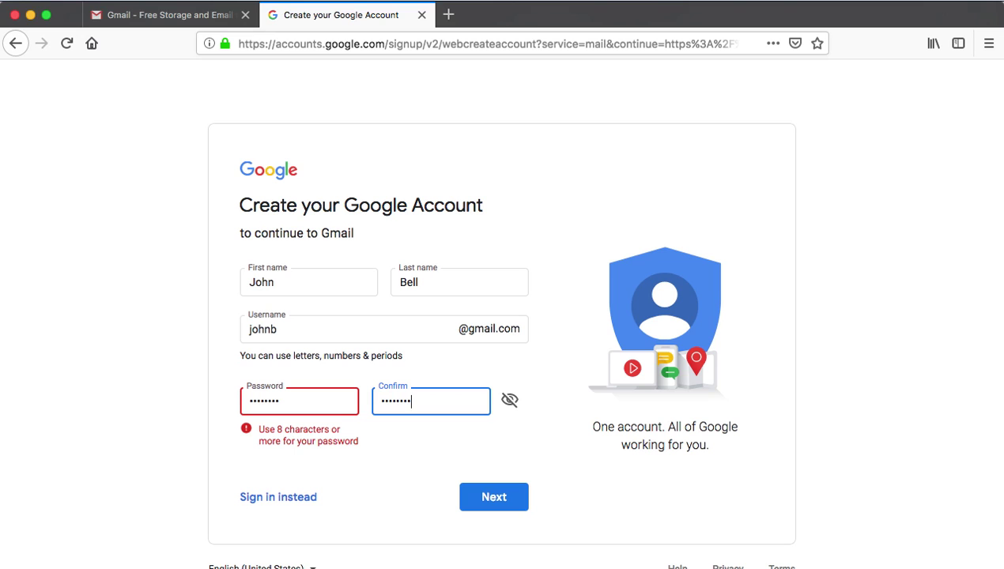
pyautogui.click(513, 499)
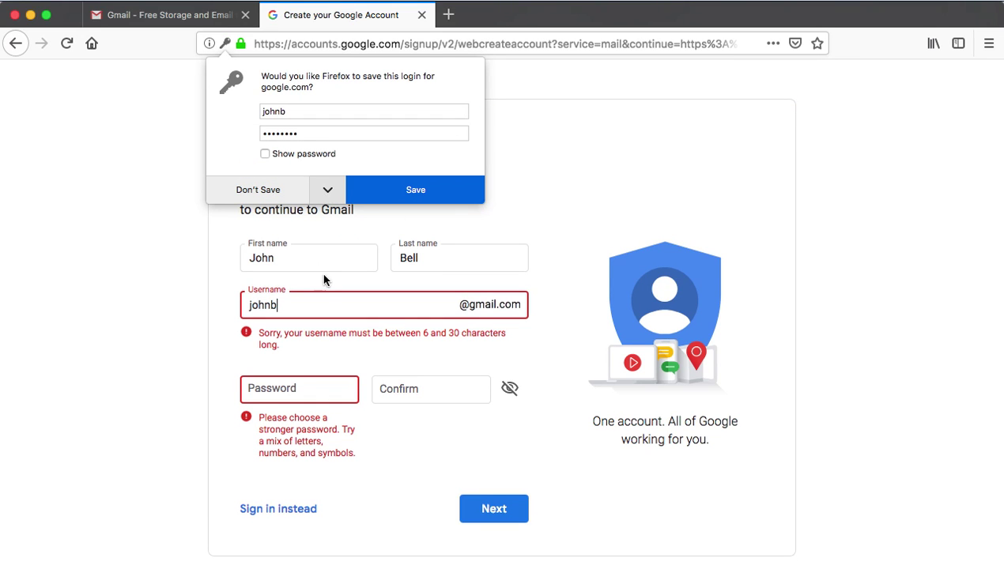
pyautogui.click(269, 194)
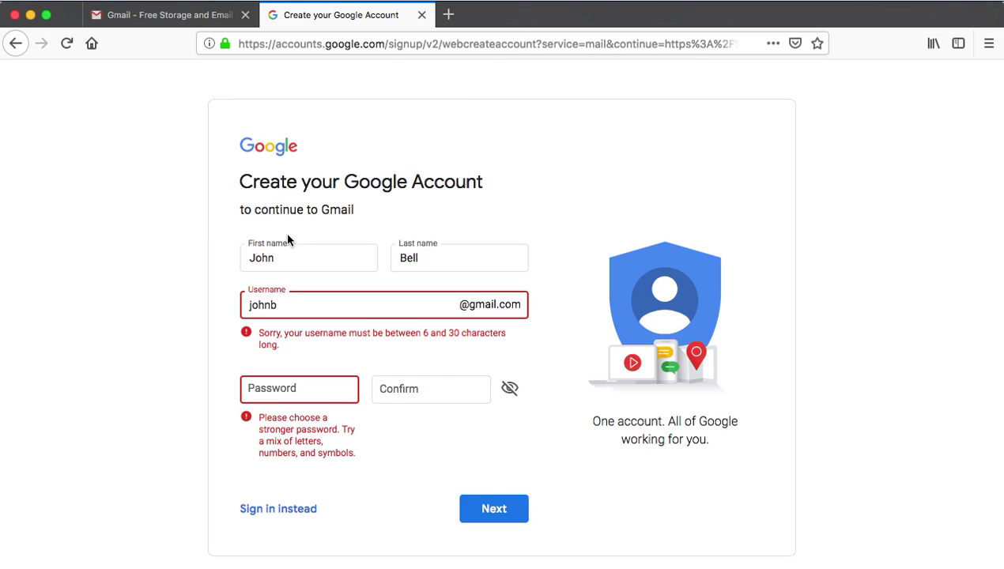
# - Append four digits to the username and resubmit with a nine-character password and confirmation
pyautogui.click(302, 309)
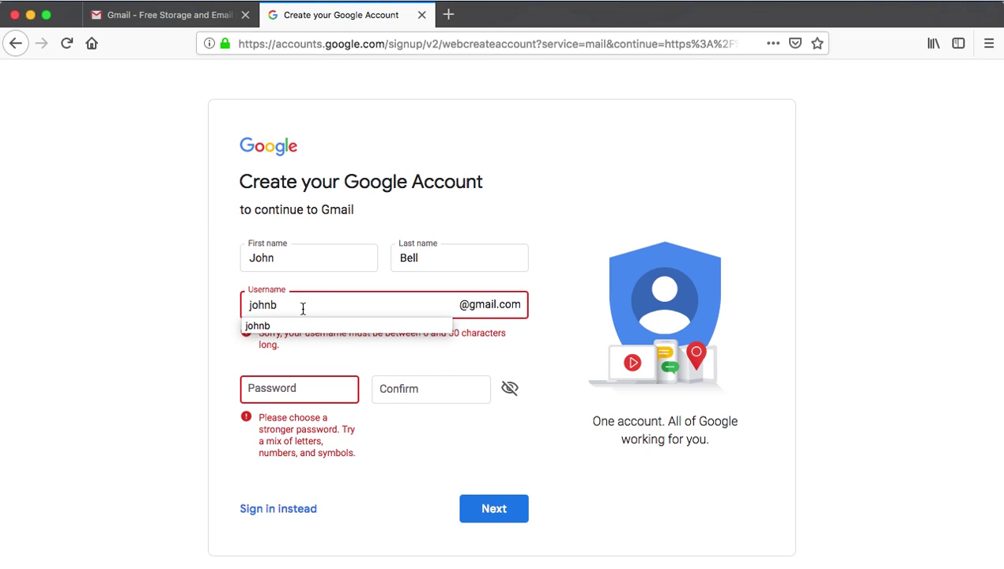
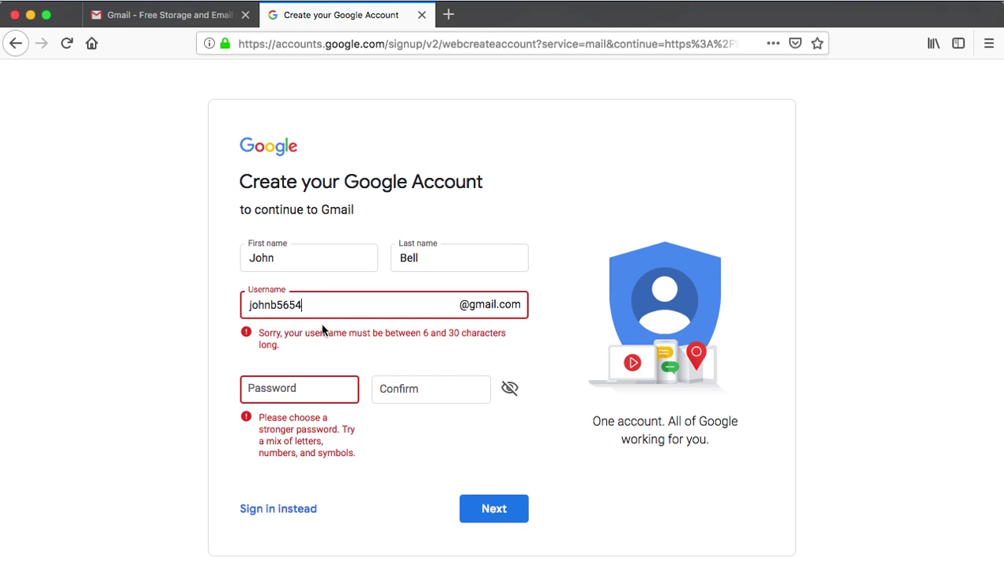
pyautogui.click(496, 510)
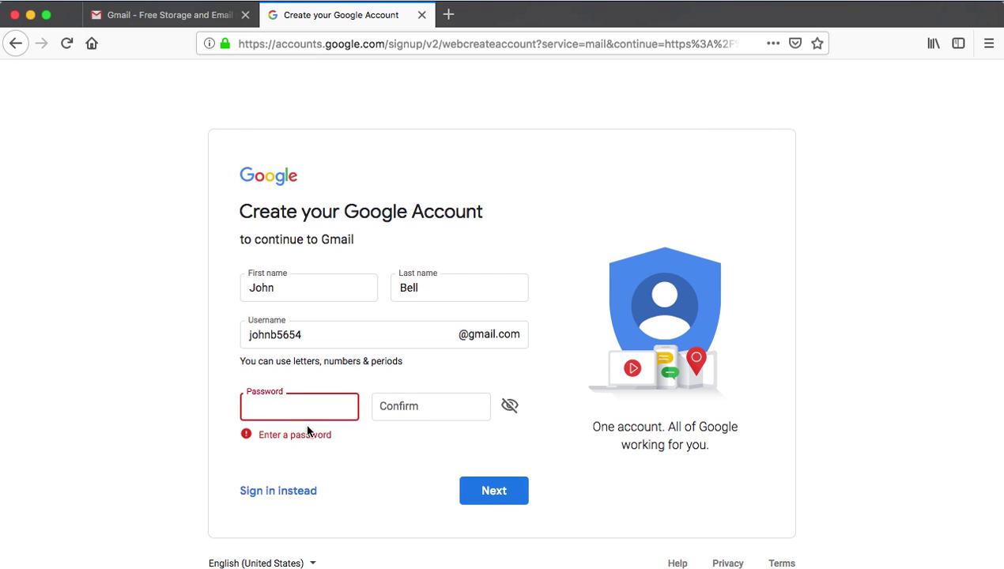
pyautogui.write('•••••••••')
pyautogui.press('Tab')
pyautogui.write('•••••••')
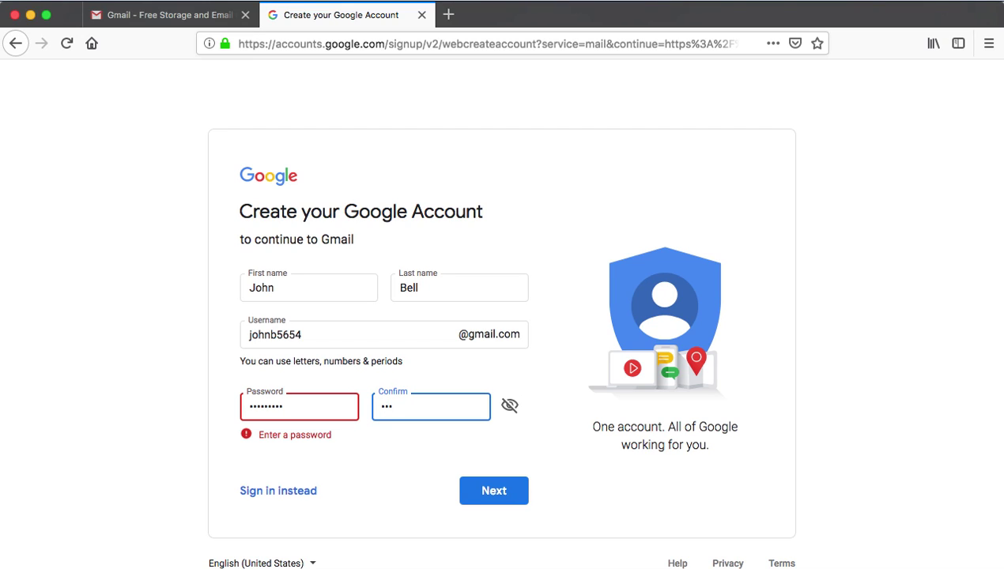
pyautogui.write('••')
pyautogui.click(494, 489)
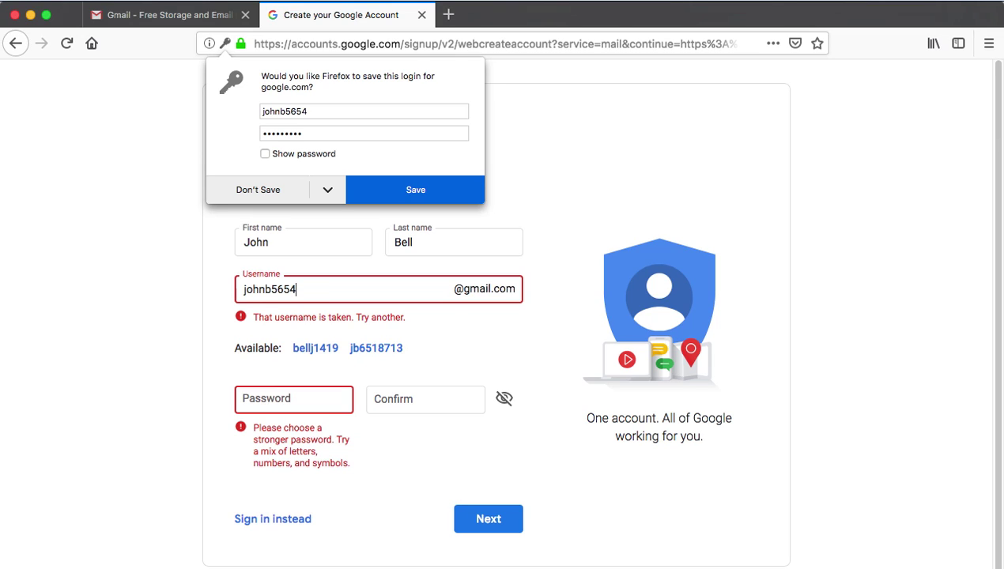
# - Replace the taken username with a new one and enter a seven-character password
pyautogui.press('BackSpace')
pyautogui.press('BackSpace')
pyautogui.press('BackSpace')
pyautogui.press('BackSpace')
pyautogui.press('BackSpace')
pyautogui.press('BackSpace')
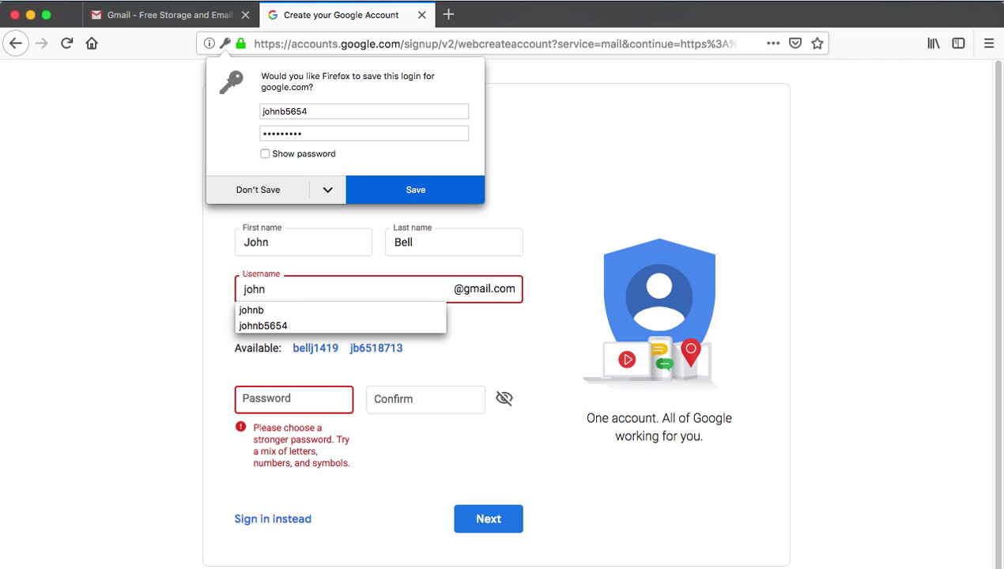
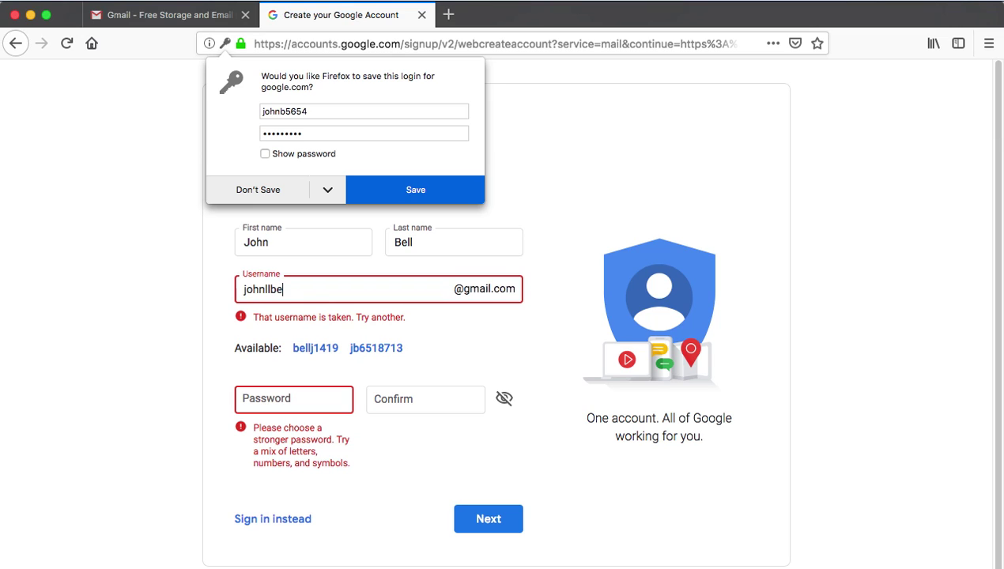
pyautogui.click(270, 397)
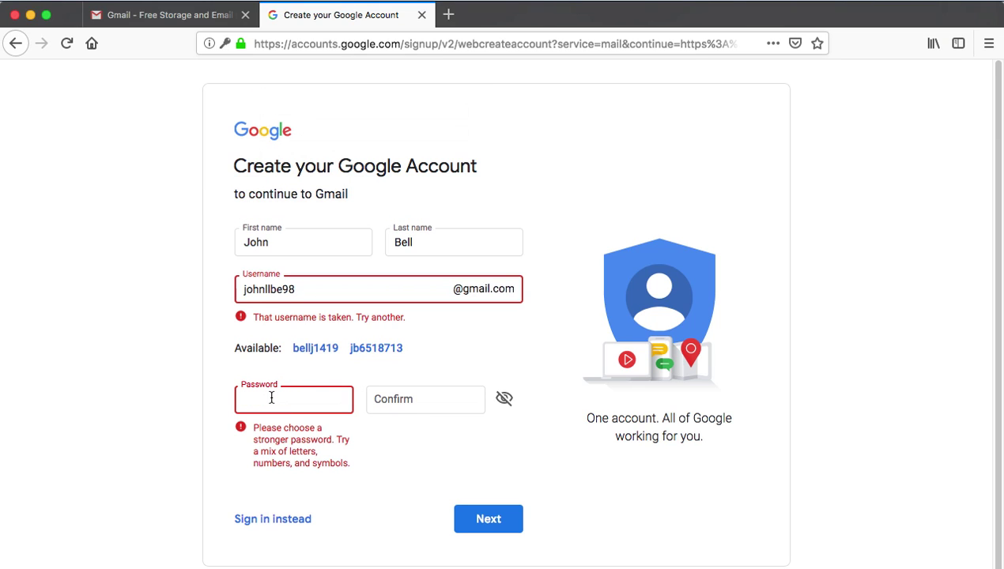
pyautogui.write('•••••••••••')
pyautogui.press('Tab')
pyautogui.write('•••••••')
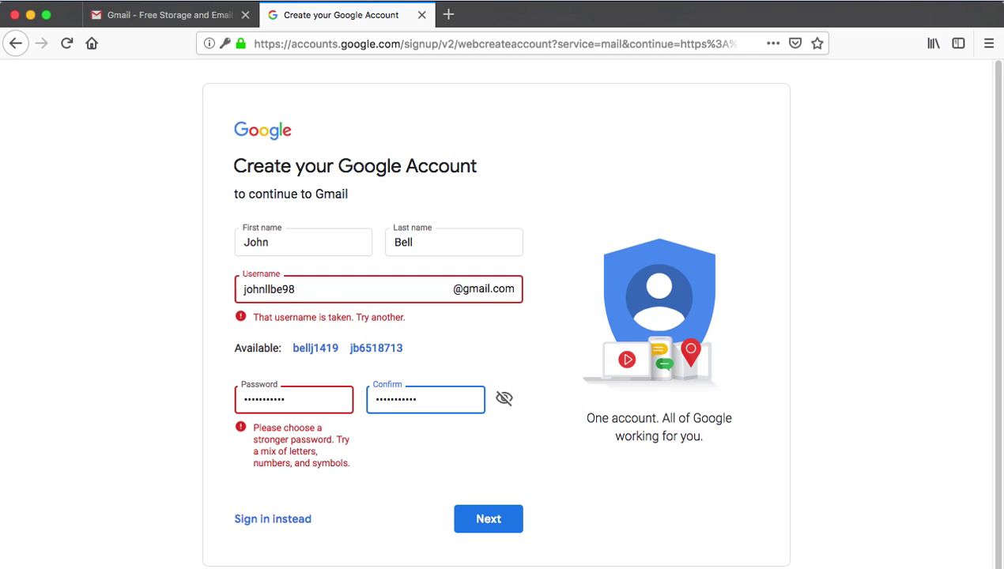
# - Swap the password for a stronger, longer one, fill the confirmation, and resubmit
pyautogui.click(279, 399)
pyautogui.doubleClick(281, 400)
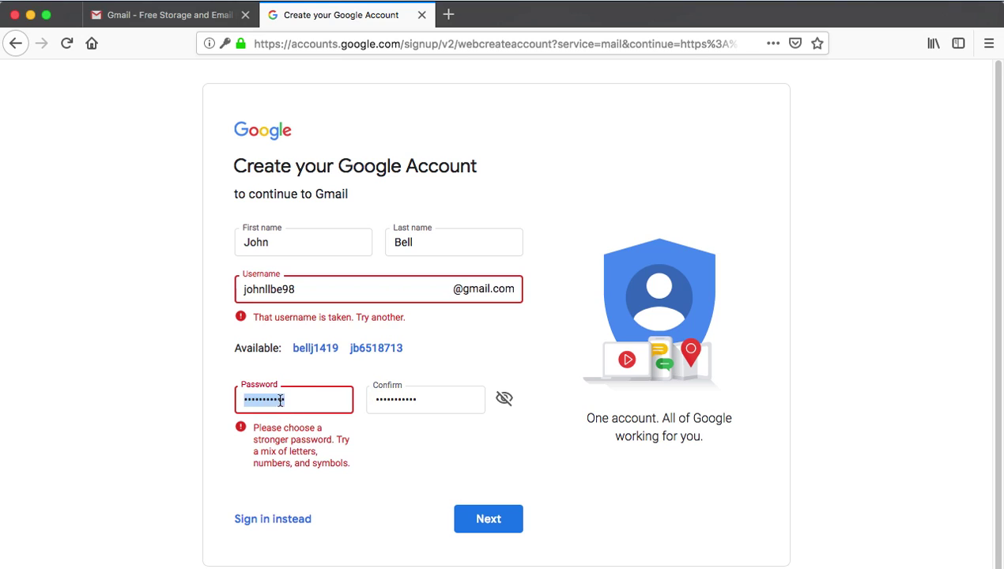
pyautogui.press('BackSpace')
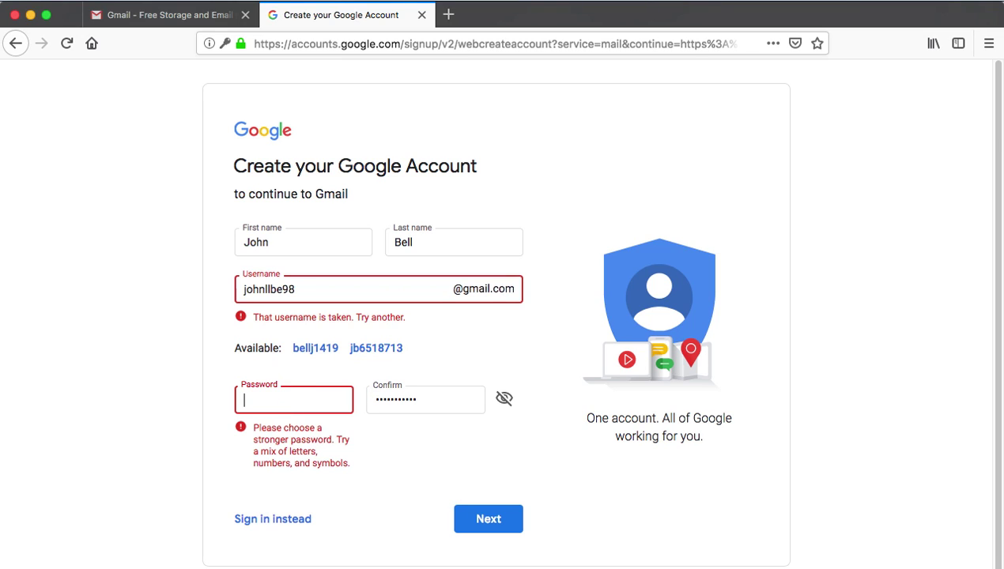
pyautogui.write('•••••••••••')
pyautogui.press('Tab')
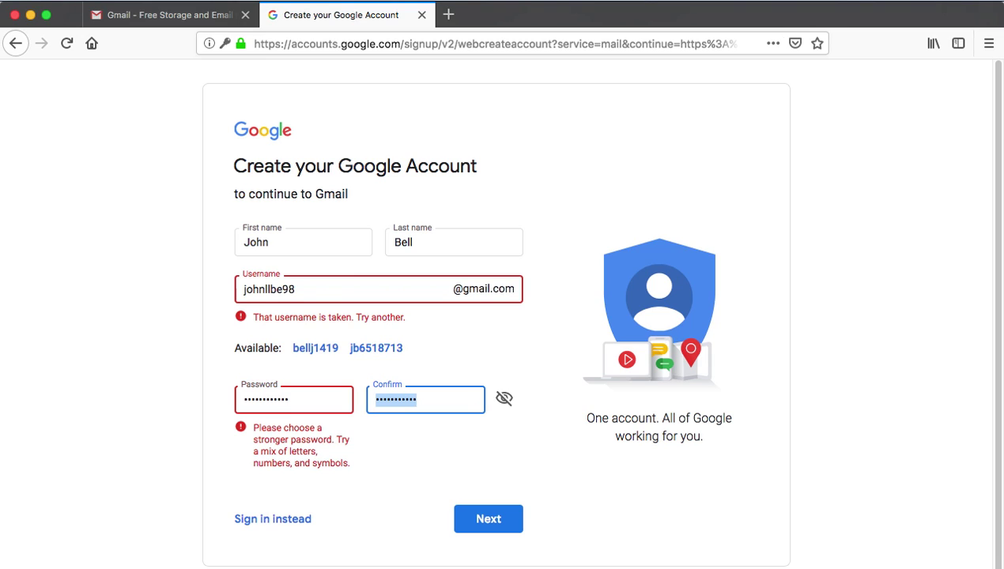
pyautogui.write('••••••')
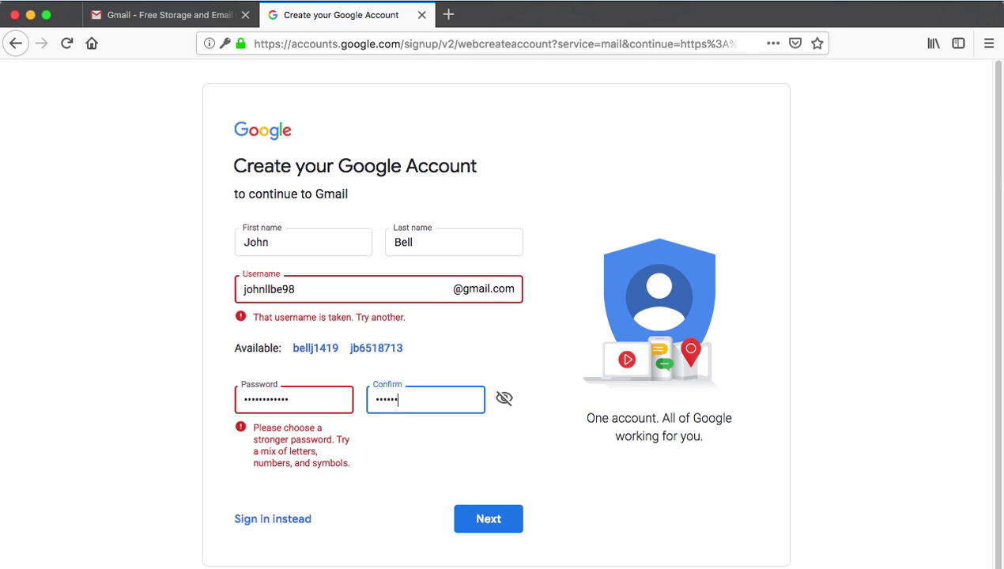
pyautogui.write('••••••')
pyautogui.press('Return')
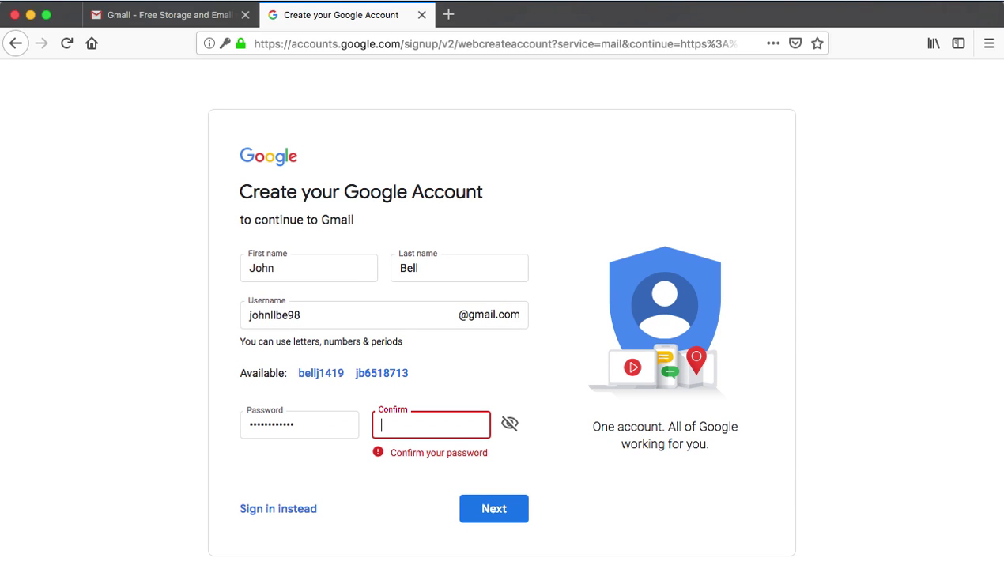
# - Clear out both the password confirmation and the password fields
pyautogui.write('••••••••••')
pyautogui.press('super+a')
pyautogui.press('BackSpace')
pyautogui.doubleClick(303, 425)
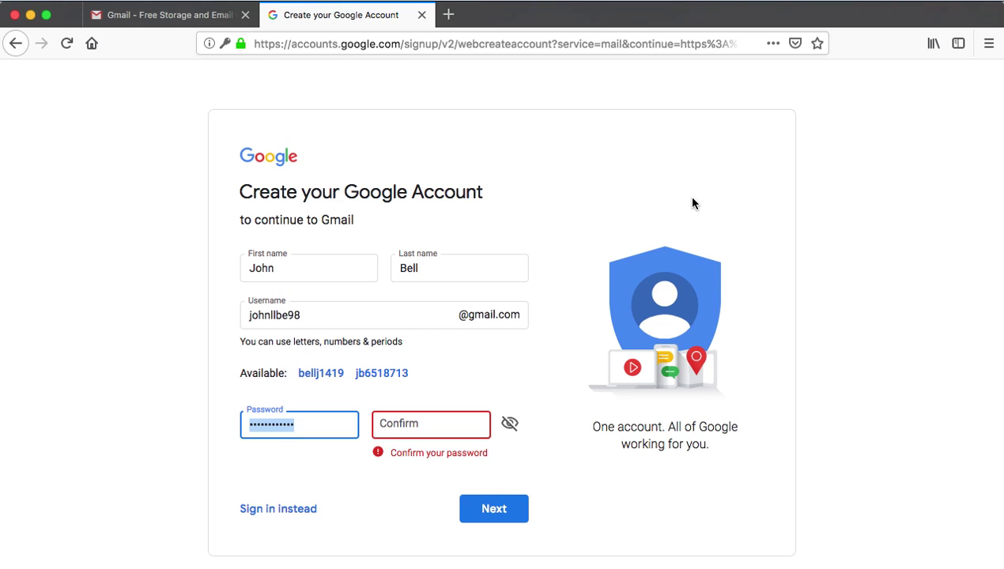
pyautogui.press('BackSpace')
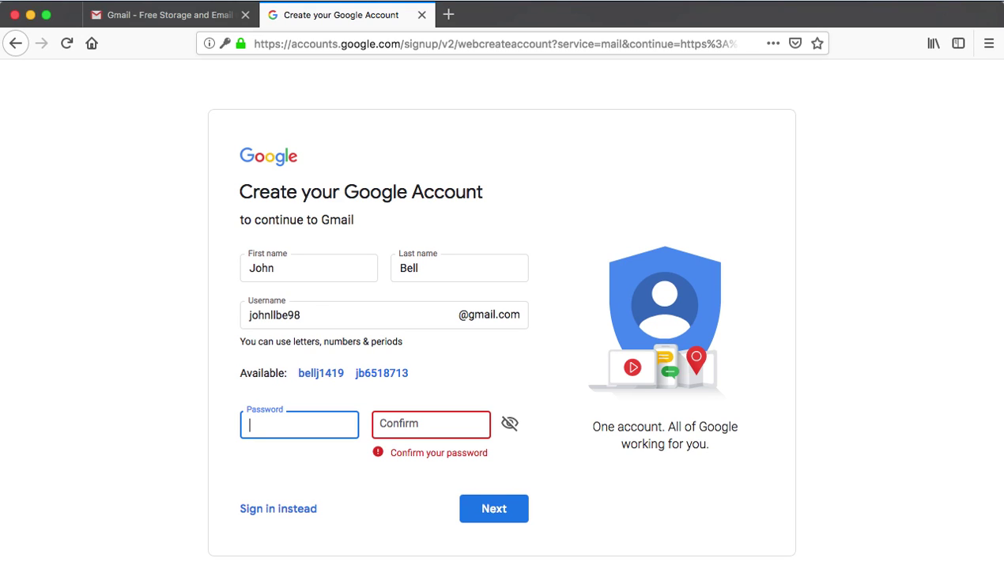
# - Re-enter a new password and begin typing its matching confirmation
pyautogui.write('pass')
pyautogui.press('BackSpace')
pyautogui.press('BackSpace')
pyautogui.press('BackSpace')
pyautogui.press('BackSpace')
pyautogui.write('password1')
pyautogui.click(431, 424)
pyautogui.write('Passw')
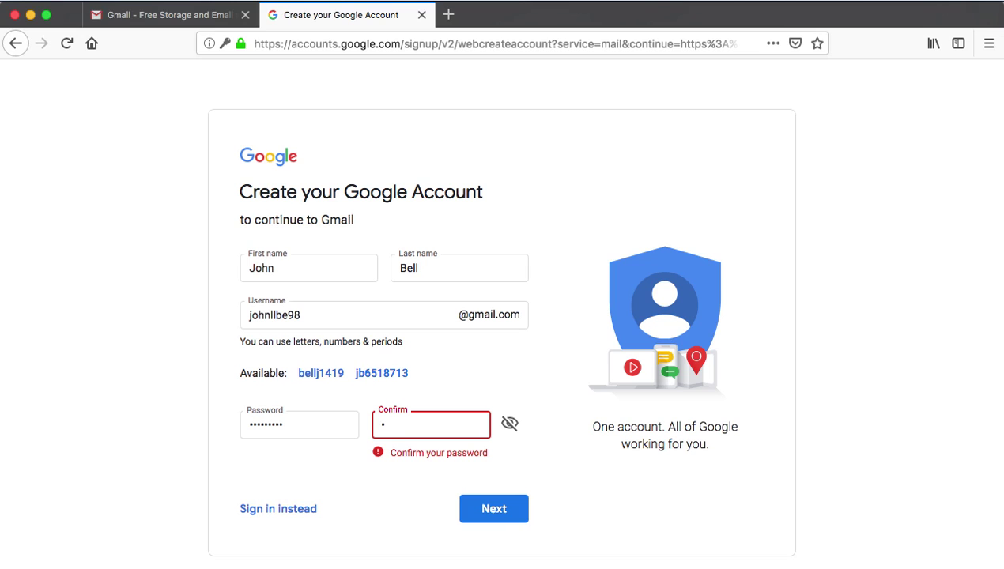
pyautogui.write('ord')
# - Submit, take the second suggested available username, and continue to personal details
pyautogui.press('Return')
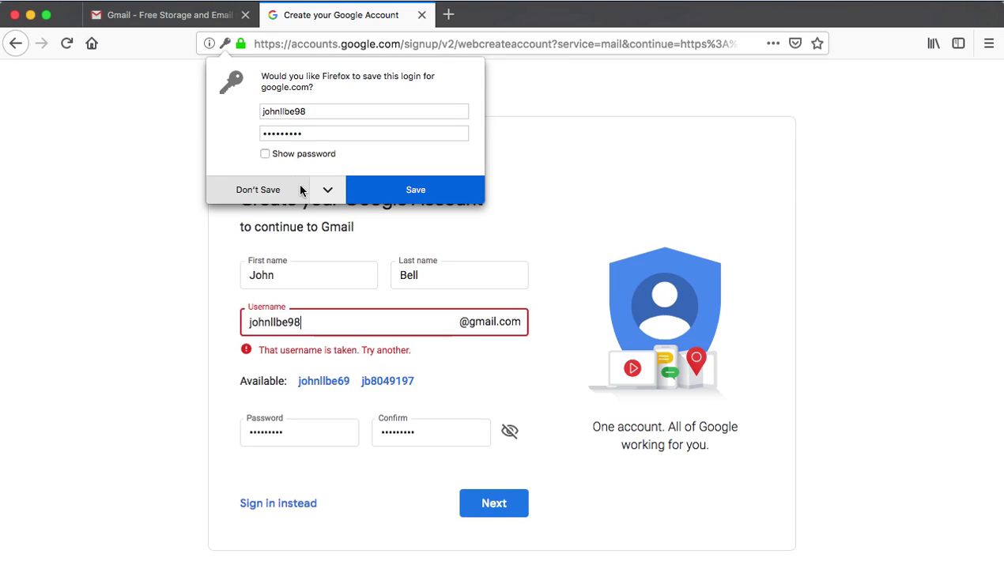
pyautogui.click(398, 382)
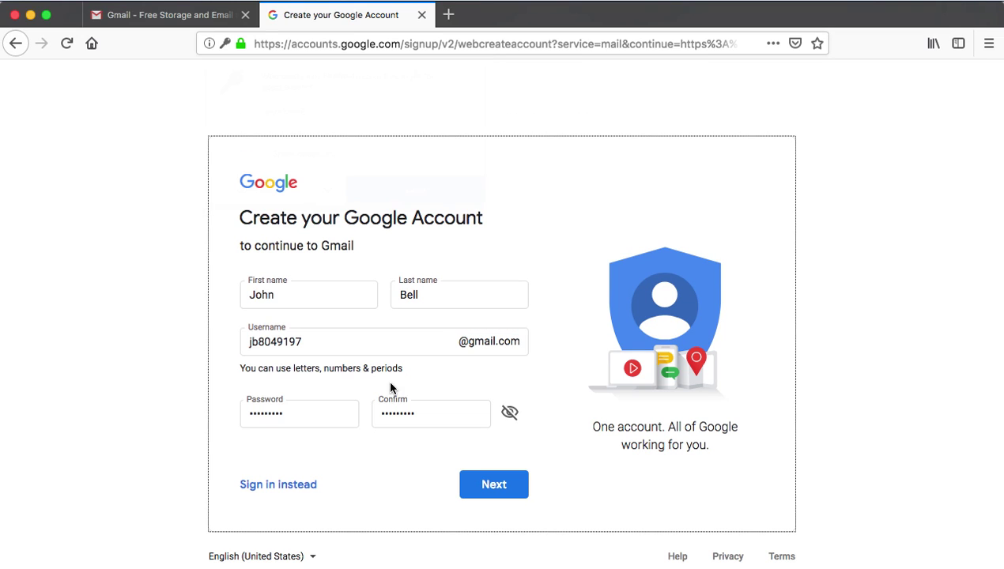
pyautogui.click(484, 490)
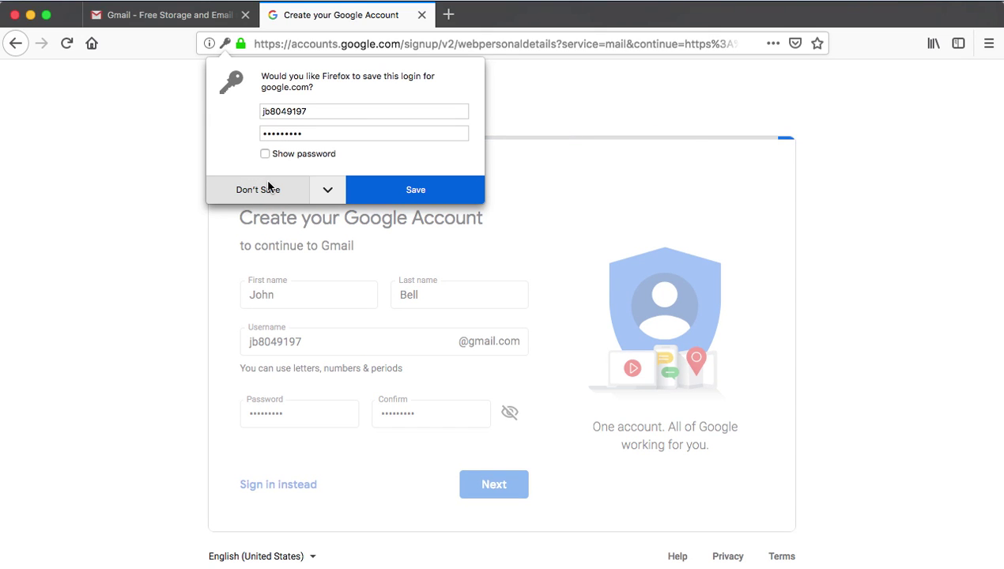
# - Decline saving the login, leave phone and recovery email empty, and try continuing
pyautogui.click(269, 191)
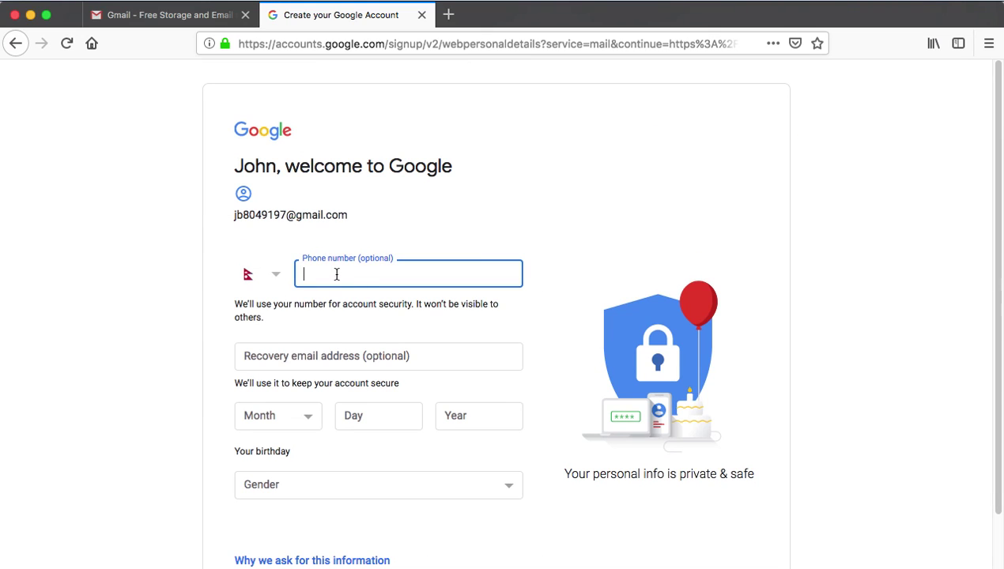
pyautogui.scroll(-3, 331, 359)
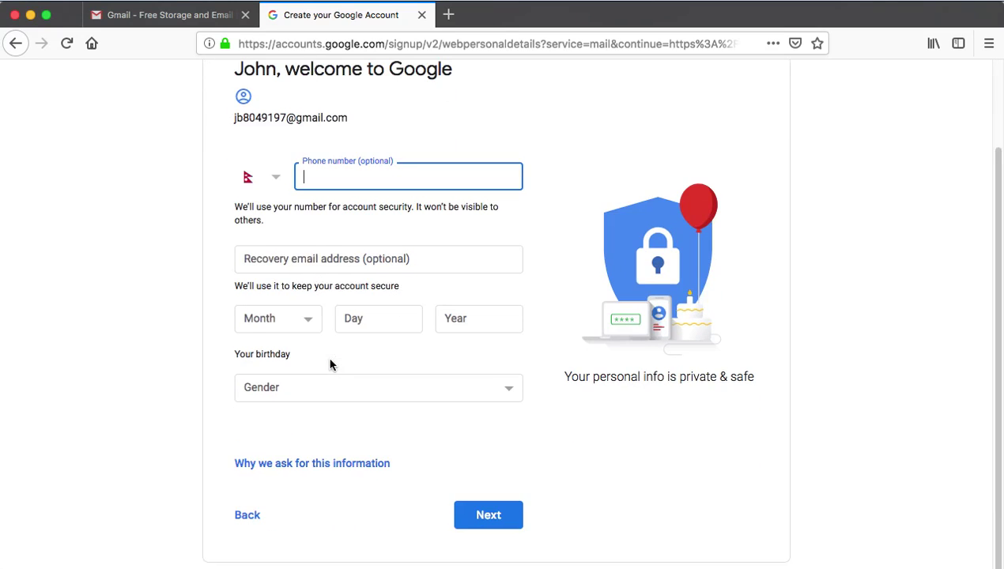
pyautogui.scroll(2, 341, 315)
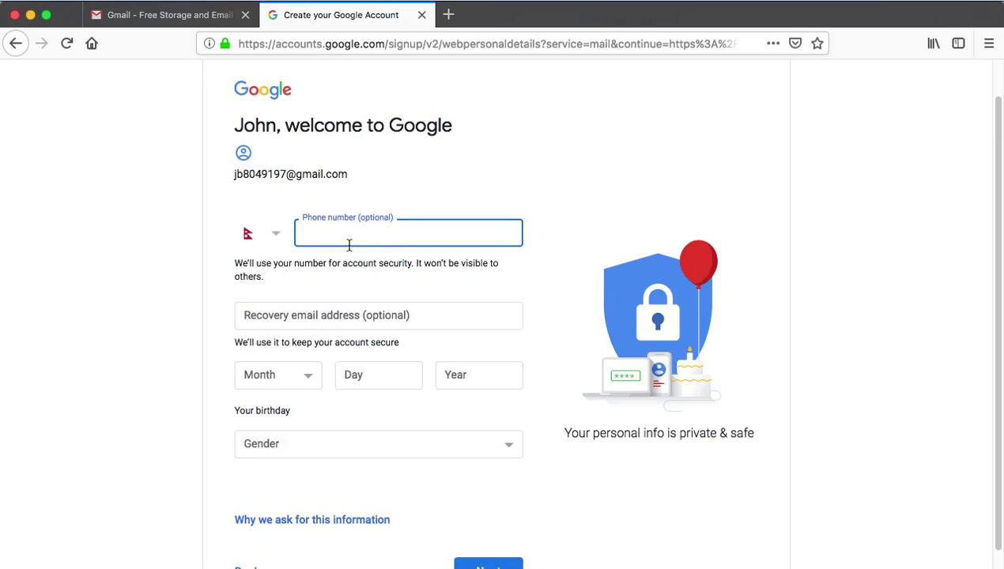
pyautogui.click(302, 316)
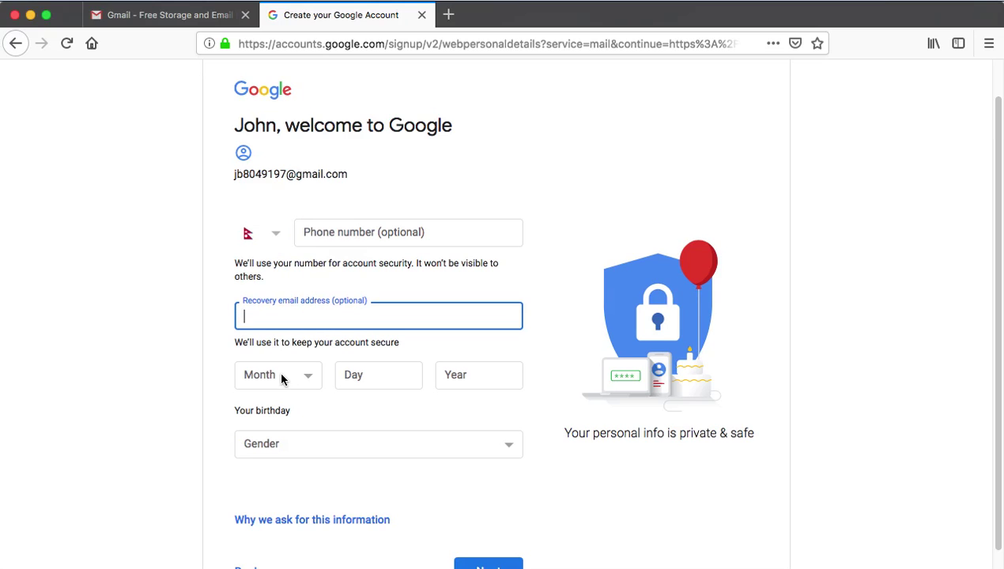
pyautogui.click(360, 232)
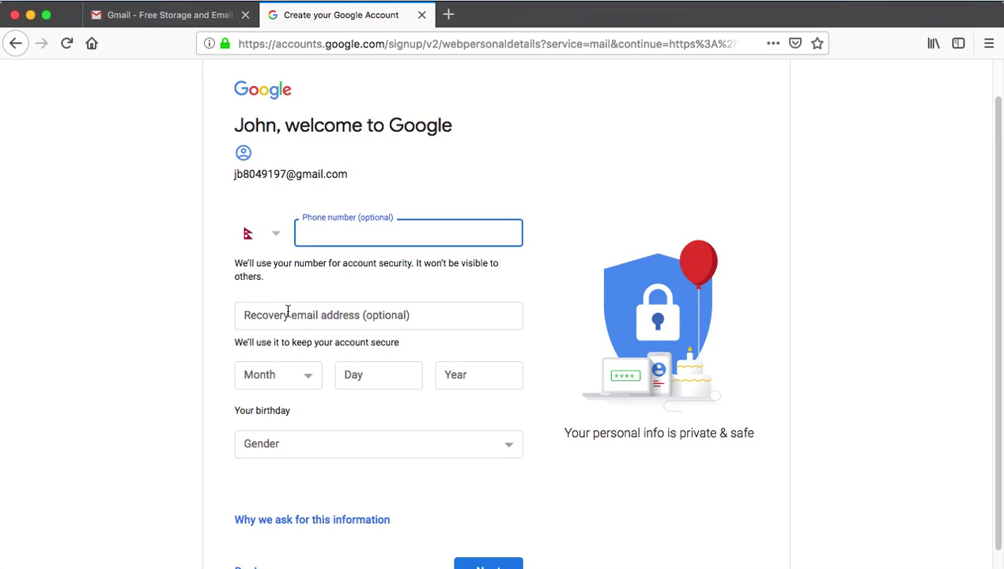
pyautogui.scroll(-2, 397, 482)
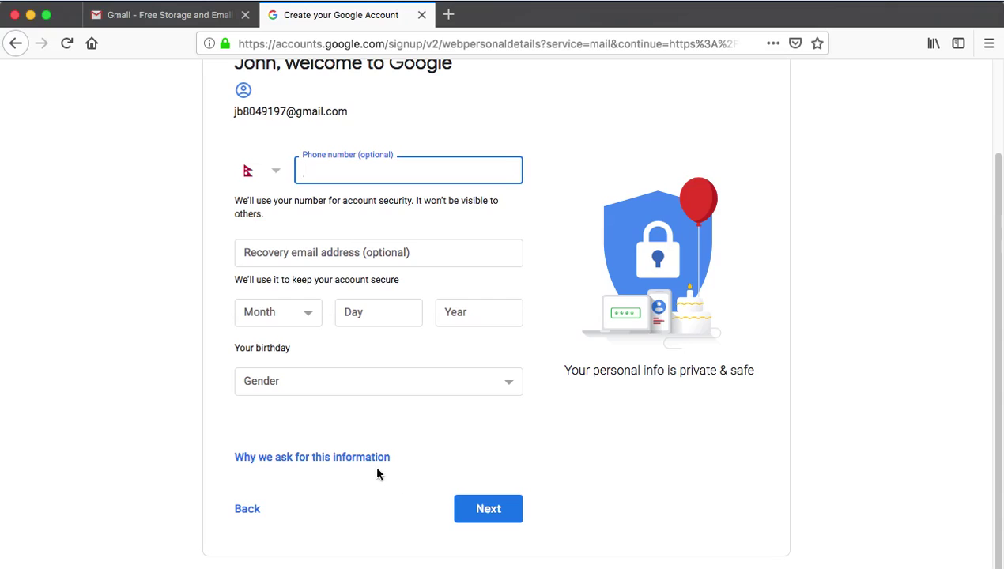
pyautogui.click(496, 510)
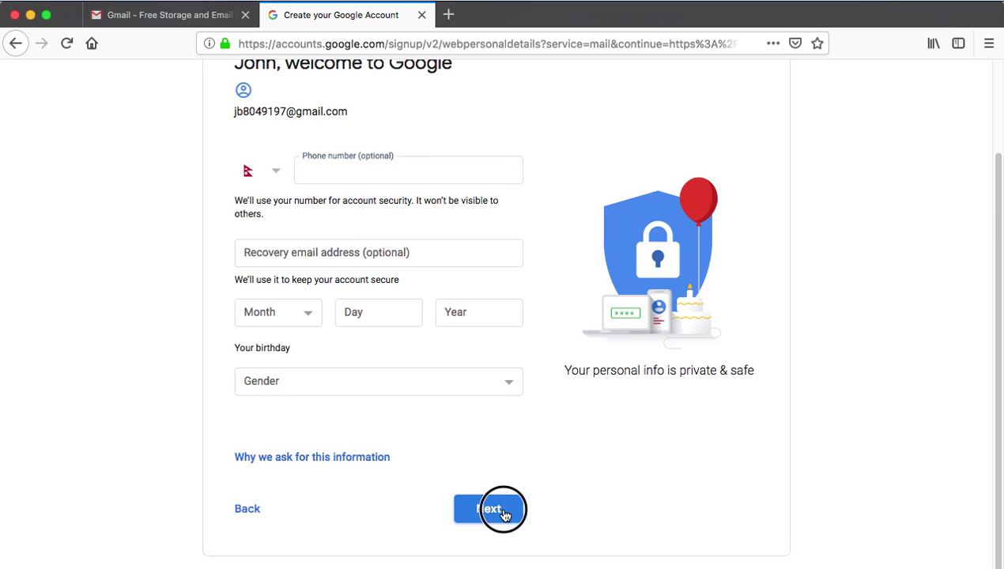
# - Set the gender to Female and try to continue
pyautogui.click(493, 378)
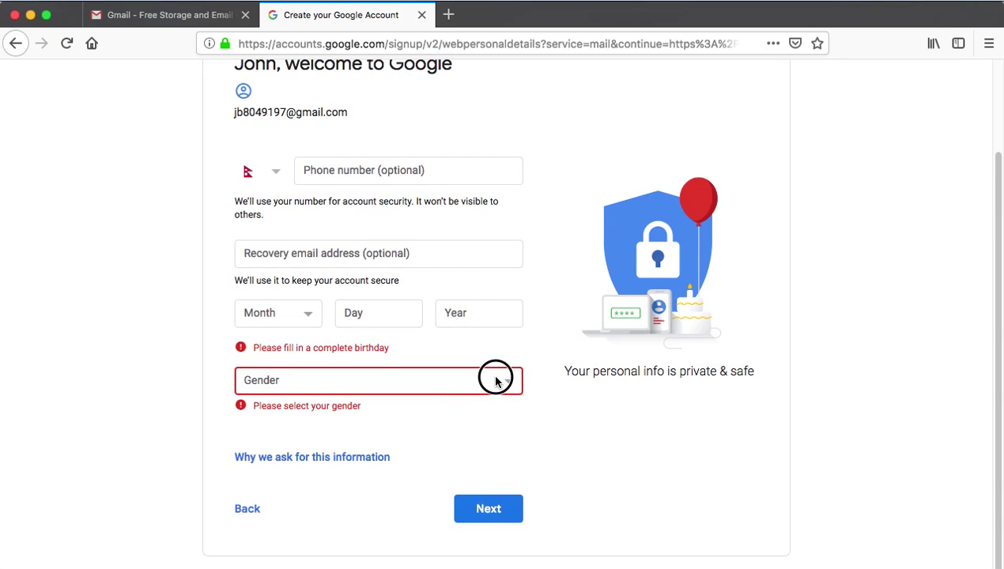
pyautogui.click(351, 404)
pyautogui.click(489, 509)
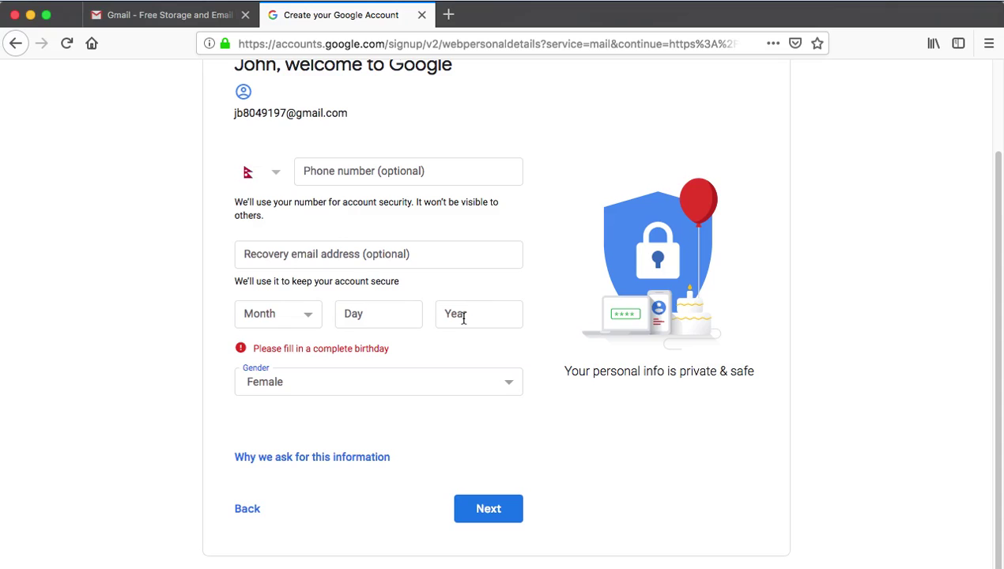
pyautogui.click(490, 508)
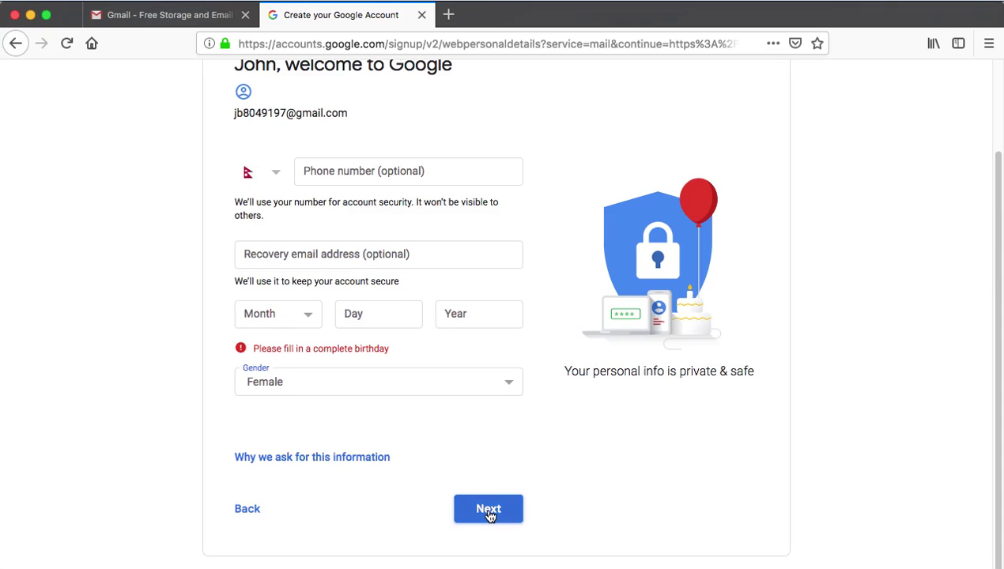
# - Enter birthday month May, day 32, and year 1968 (correcting a mistyped 1922)
pyautogui.click(308, 314)
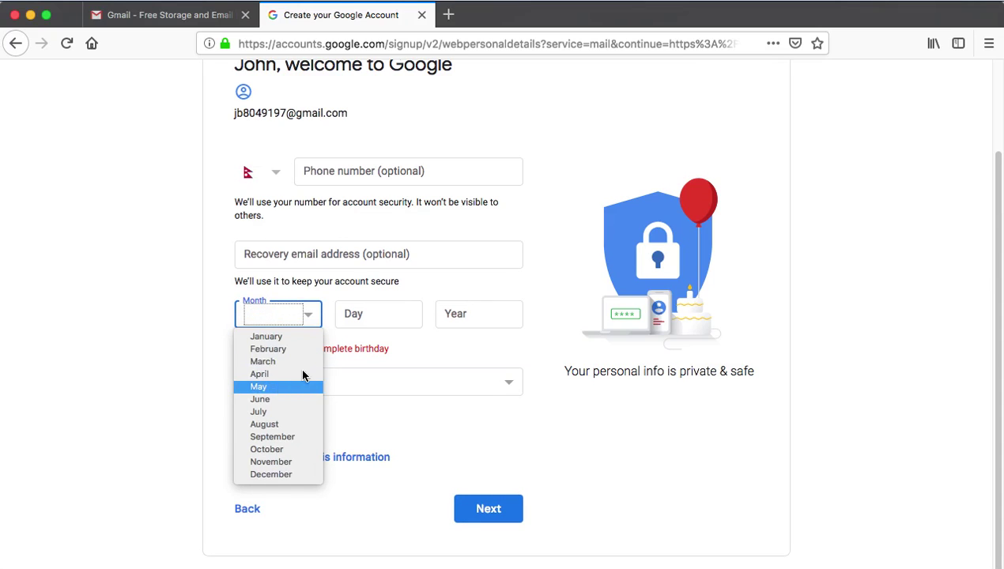
pyautogui.click(279, 387)
pyautogui.click(387, 313)
pyautogui.write('32')
pyautogui.click(468, 312)
pyautogui.write('1922')
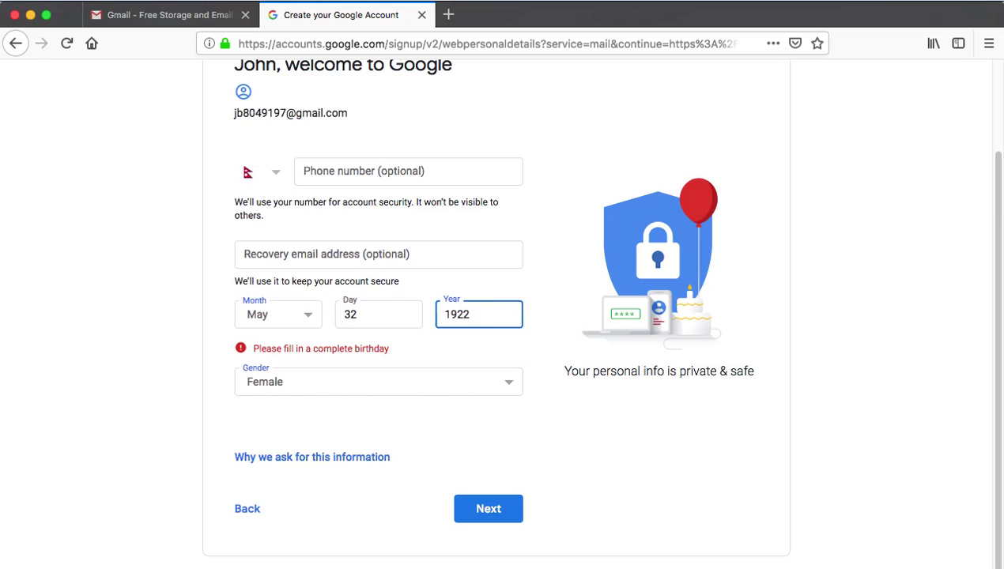
pyautogui.press('BackSpace')
pyautogui.press('BackSpace')
pyautogui.press('BackSpace')
pyautogui.press('BackSpace')
pyautogui.write('1968')
# - Submit, then correct the rejected birth day from 32 to 20
pyautogui.click(481, 511)
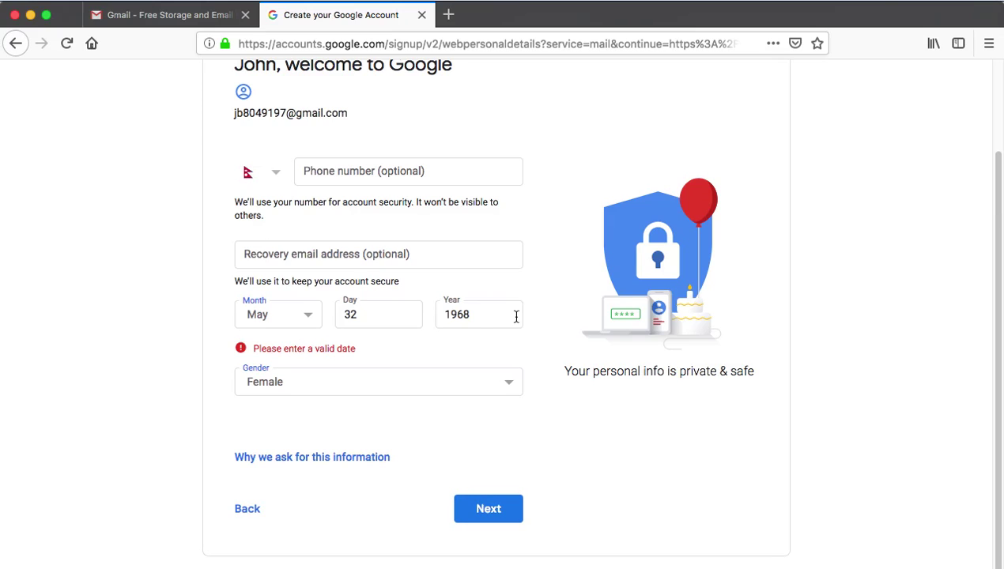
pyautogui.doubleClick(371, 316)
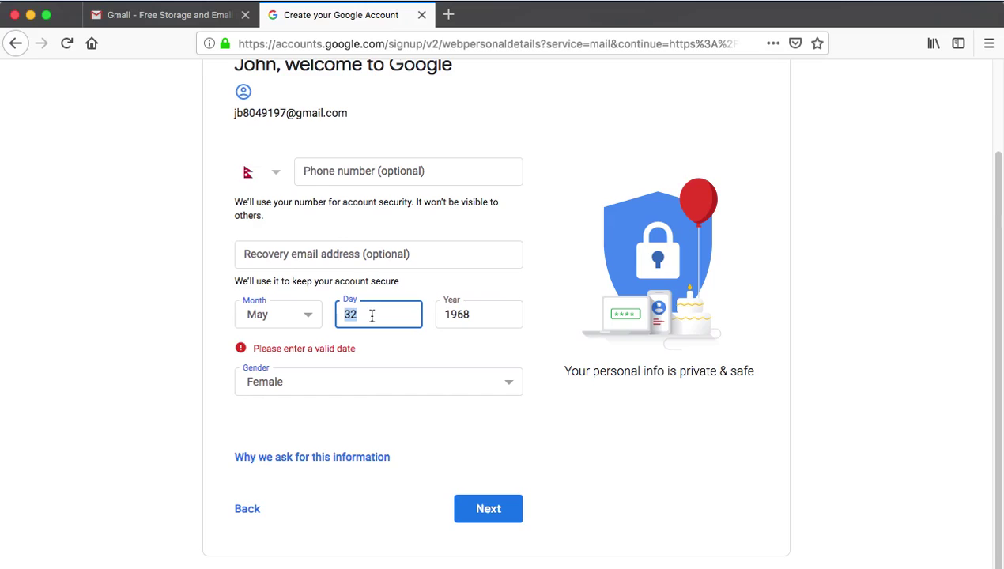
pyautogui.write('20')
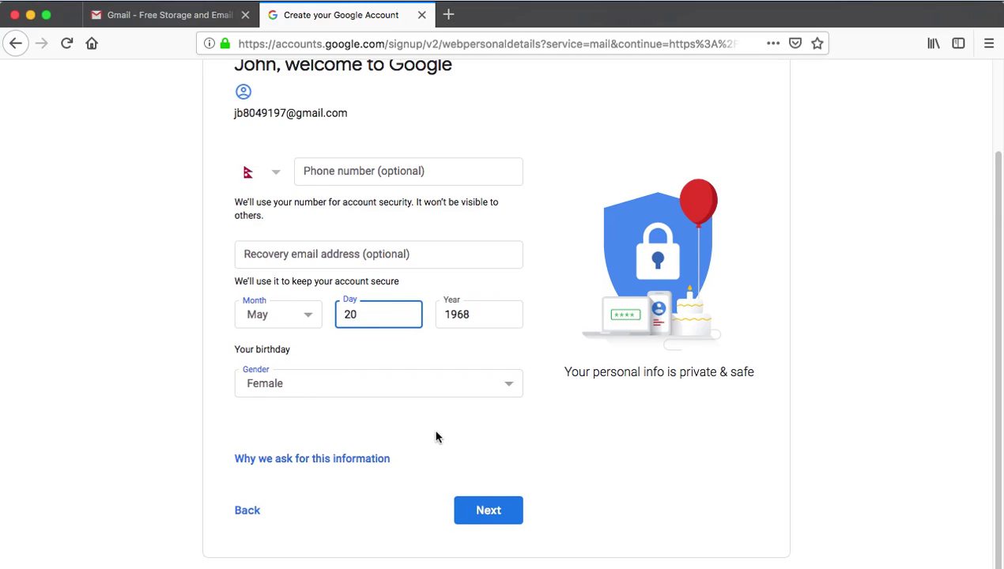
# - Set the phone country code to Thailand (+66) and try submitting the details
pyautogui.click(376, 171)
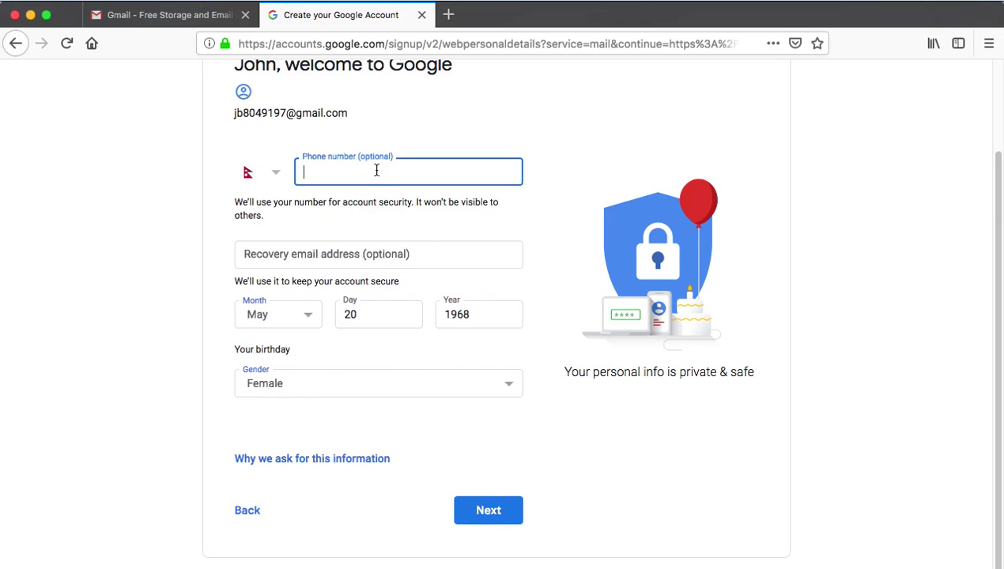
pyautogui.click(274, 173)
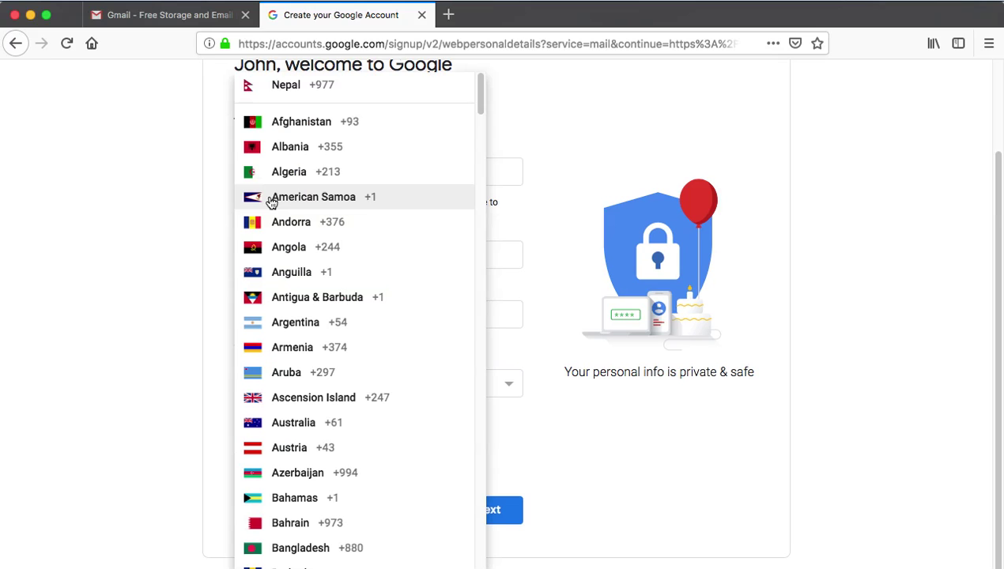
pyautogui.scroll(-20, 335, 319)
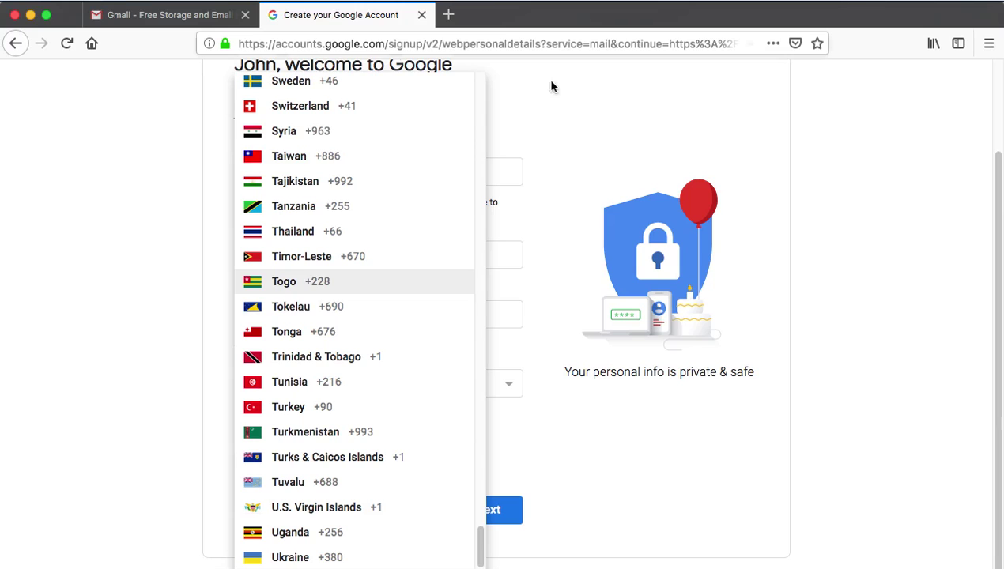
pyautogui.click(463, 236)
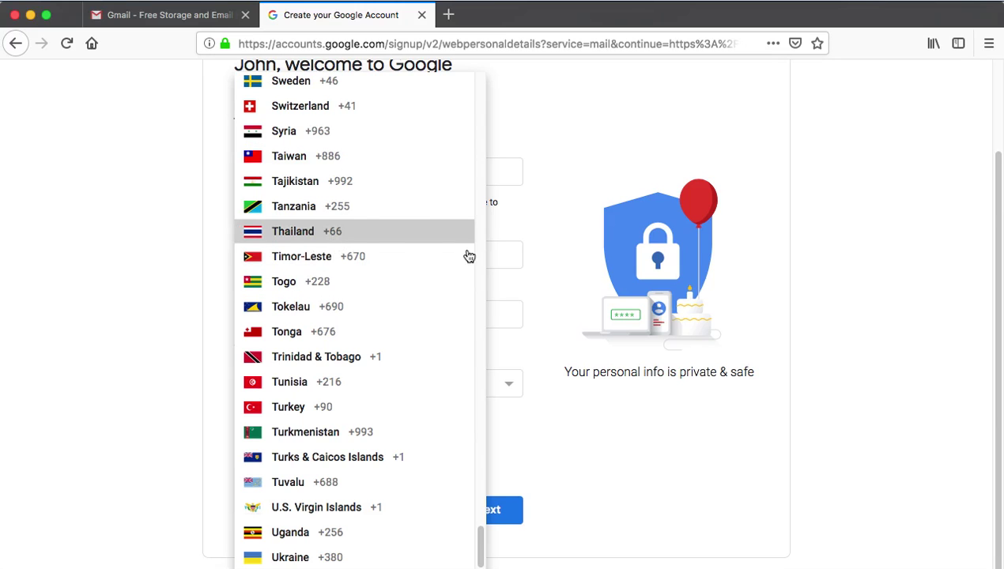
pyautogui.click(489, 511)
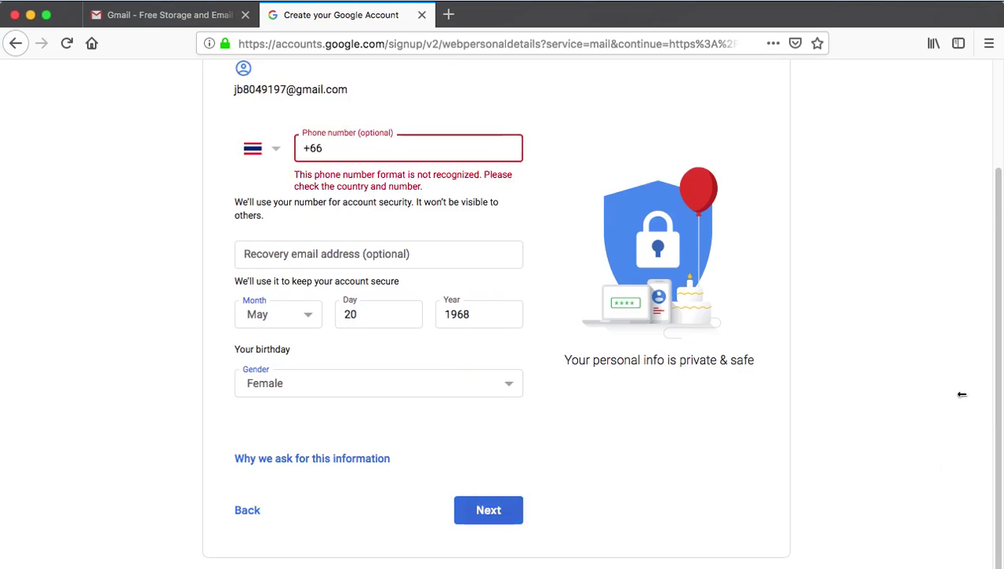
# - Clear the rejected +66 from the phone field, leaving it empty
pyautogui.tripleClick(354, 145)
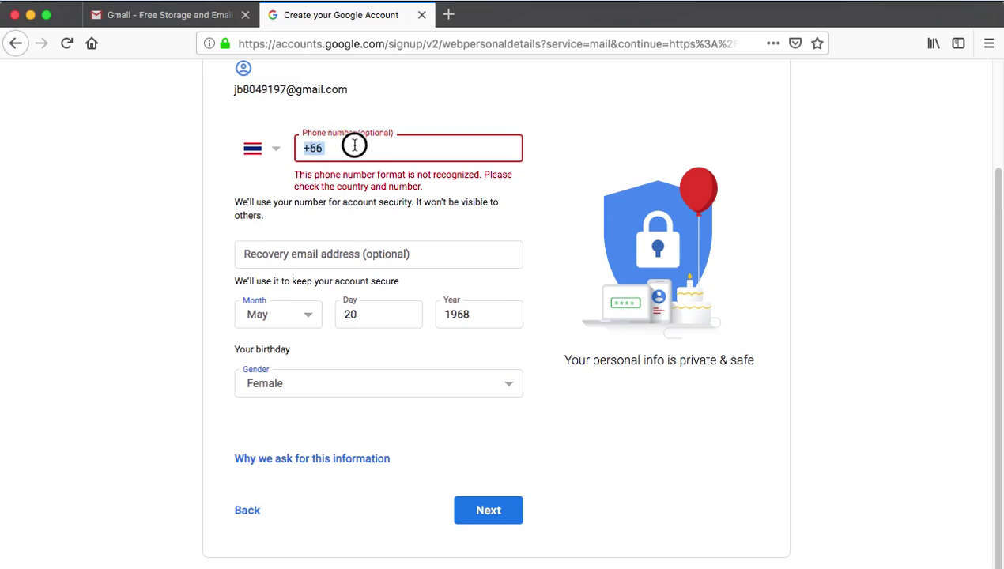
pyautogui.press('BackSpace')
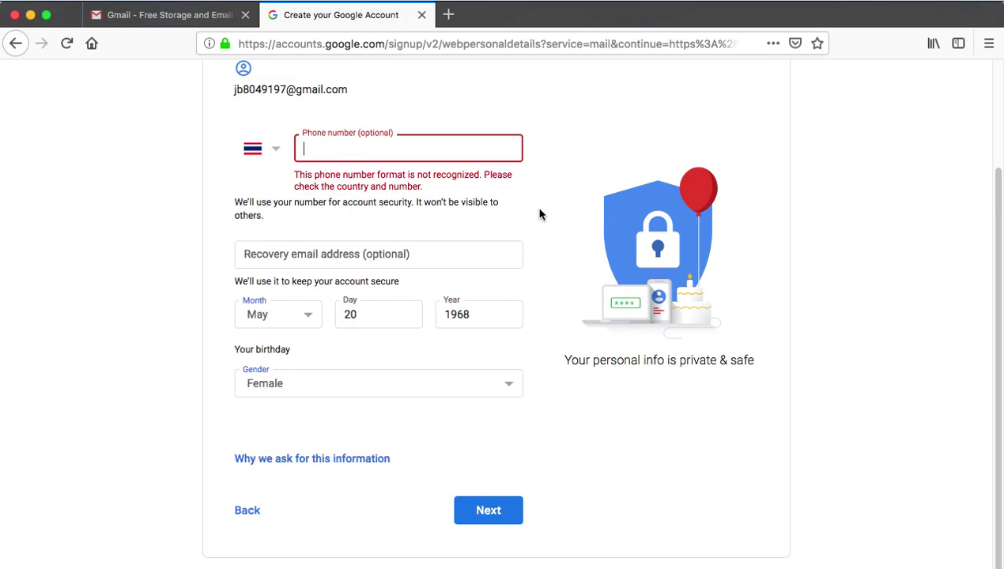
pyautogui.click(540, 215)
# - Submit the personal details, scroll through Privacy and Terms, and agree to create the account
pyautogui.click(488, 509)
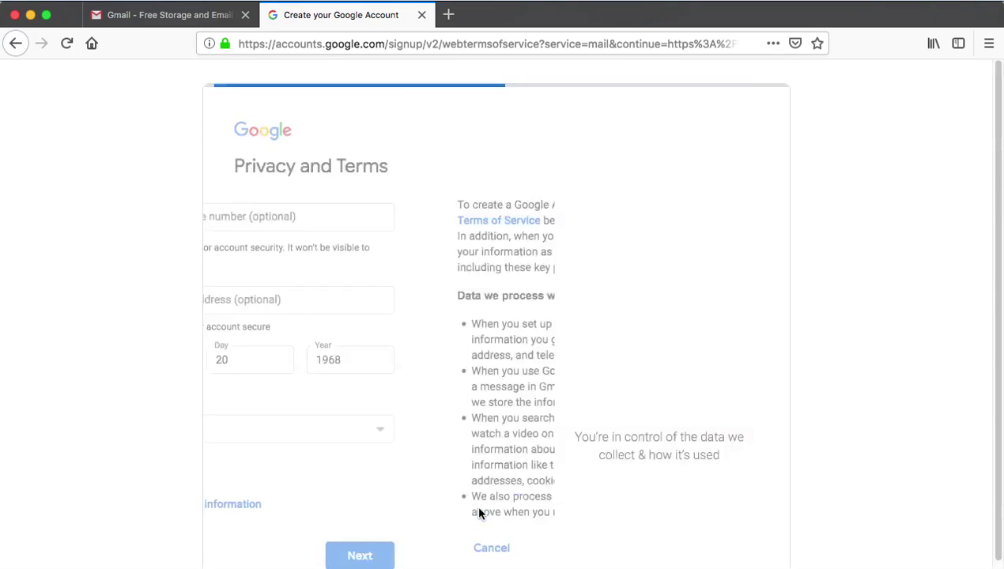
pyautogui.scroll(-5, 464, 407)
pyautogui.scroll(-10, 461, 338)
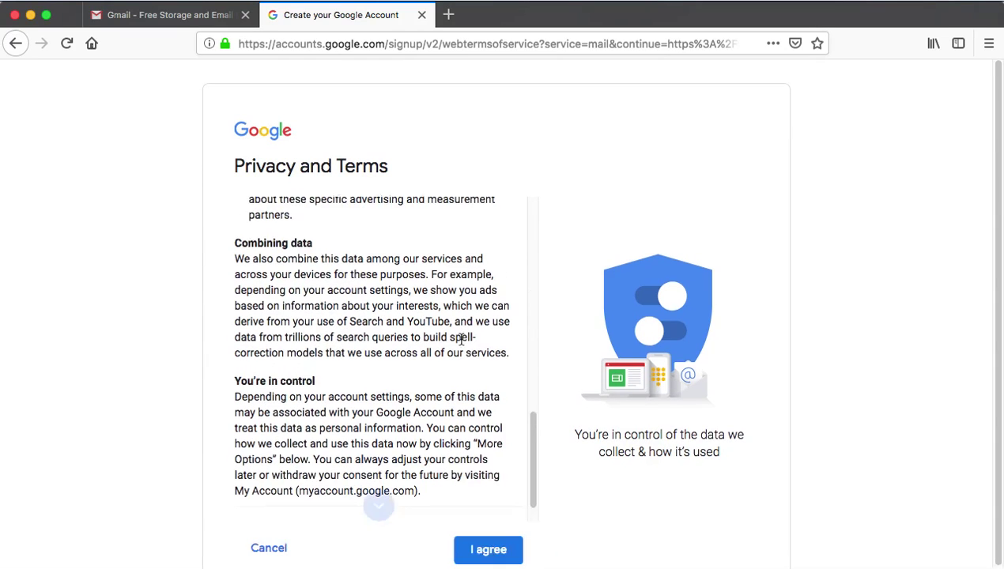
pyautogui.click(492, 507)
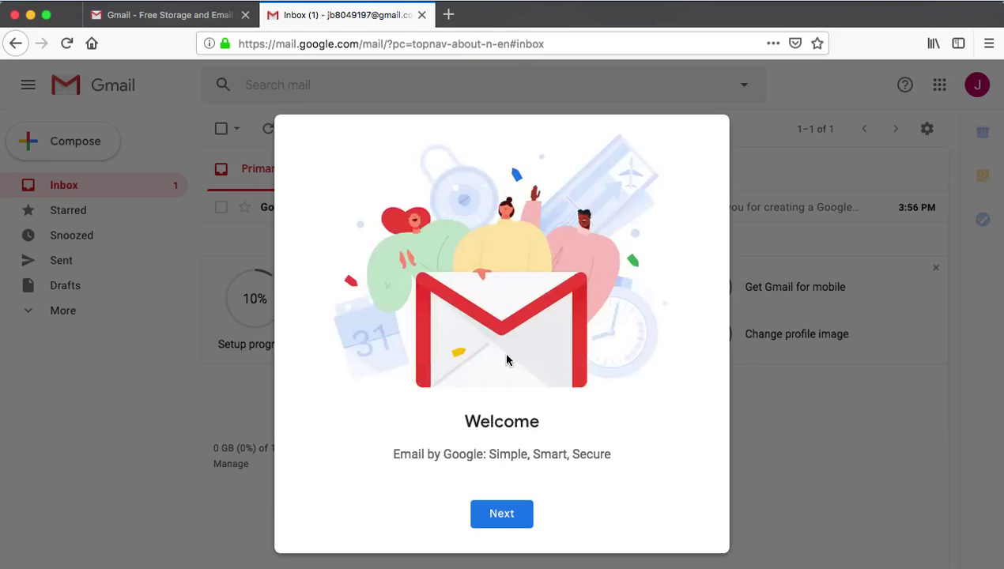
# - Dismiss the Gmail welcome dialog keeping the default view, and open Google's welcome email
pyautogui.click(502, 520)
pyautogui.click(503, 514)
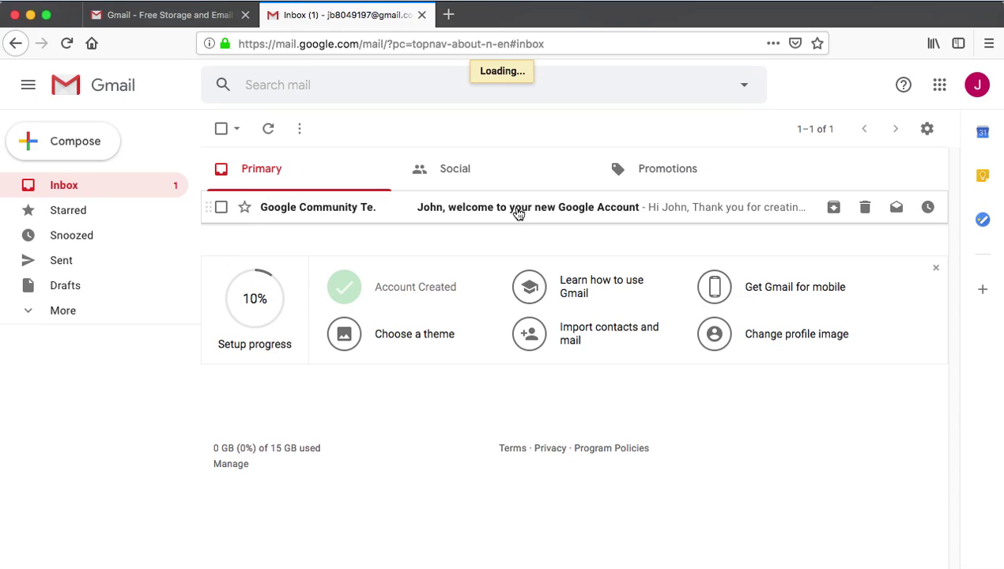
pyautogui.click(531, 206)
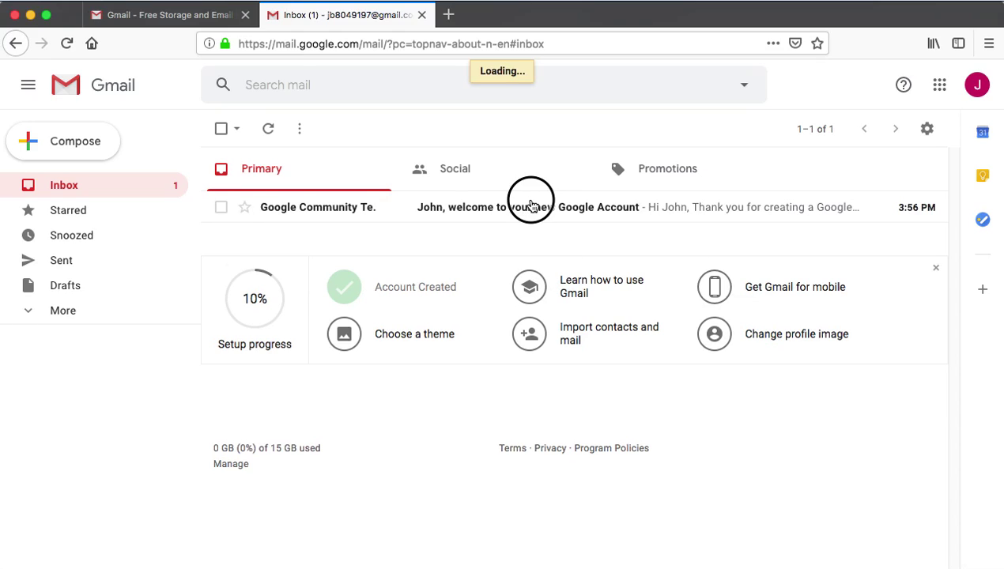
# - Check the new address in the account menu, read the email, then return to the inbox
pyautogui.click(969, 88)
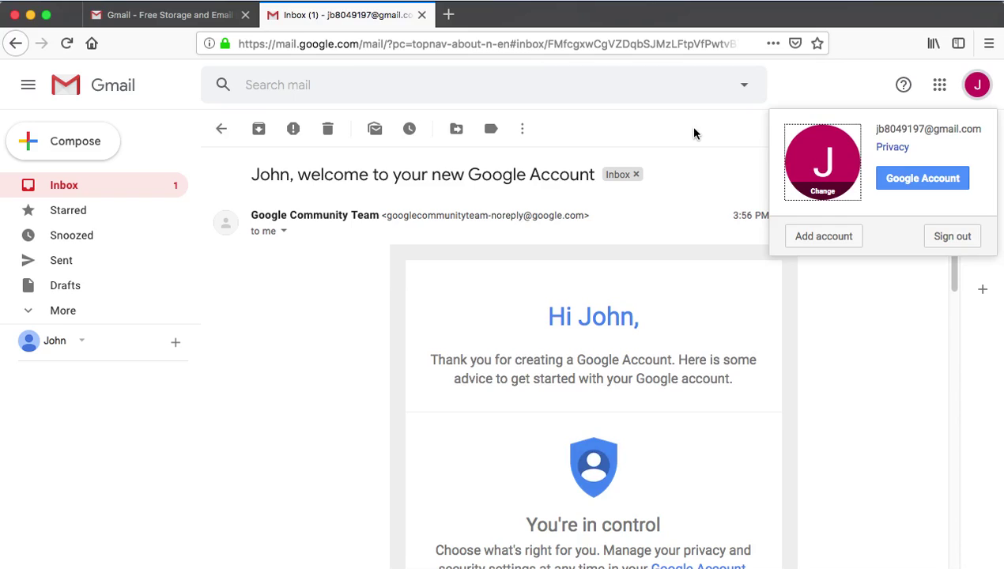
pyautogui.click(677, 128)
pyautogui.scroll(-3, 663, 223)
pyautogui.scroll(-2, 662, 221)
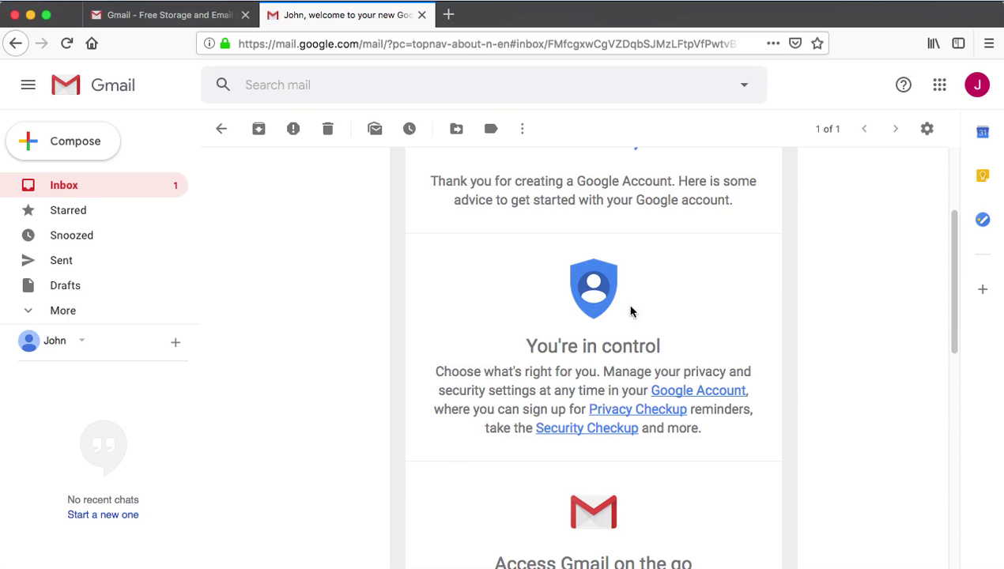
pyautogui.click(71, 193)
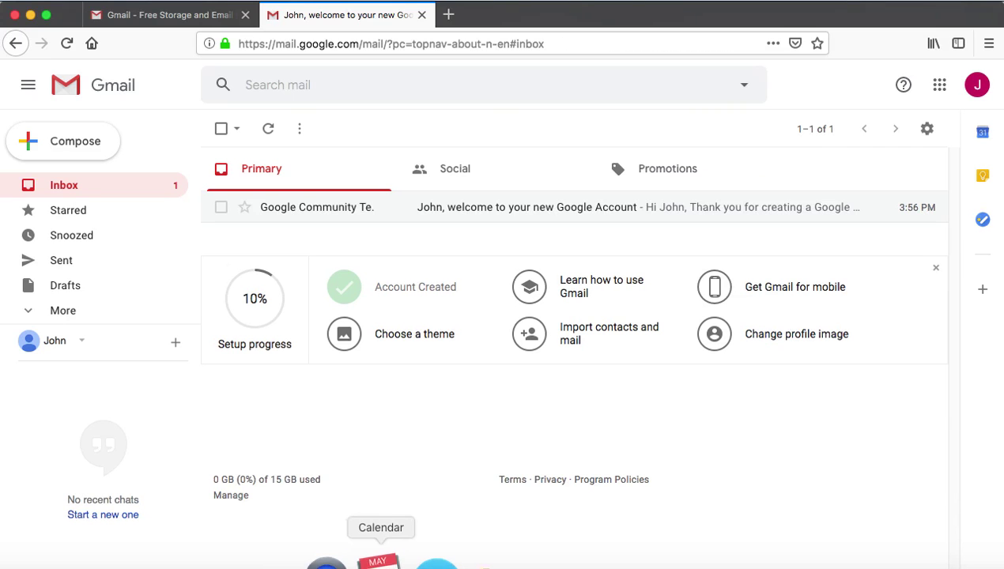